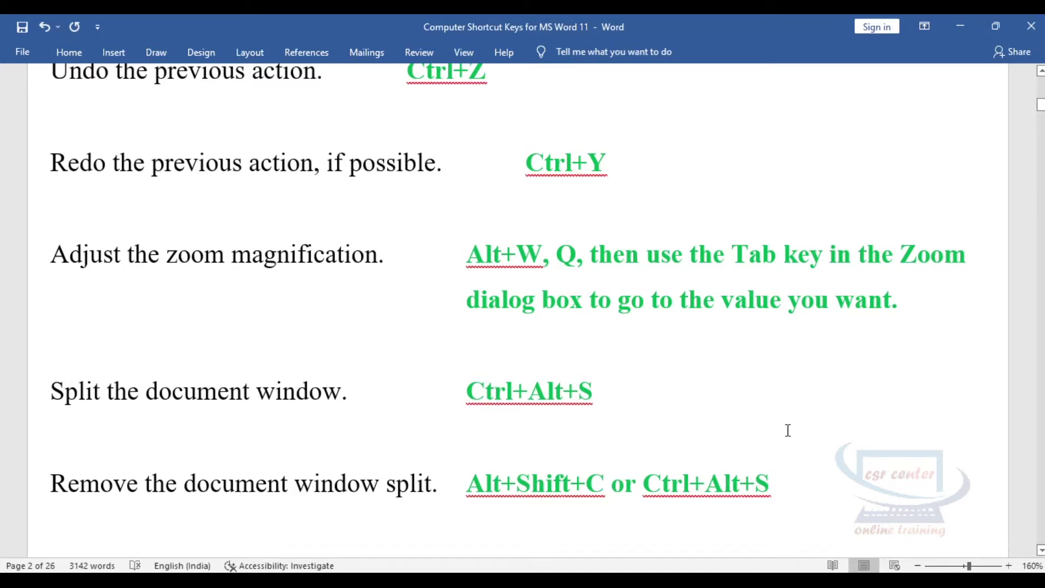
- Open the View tab's commands, then collapse them again
scroll(773, 397, "down", 1)
scroll(719, 196, "down", 1)
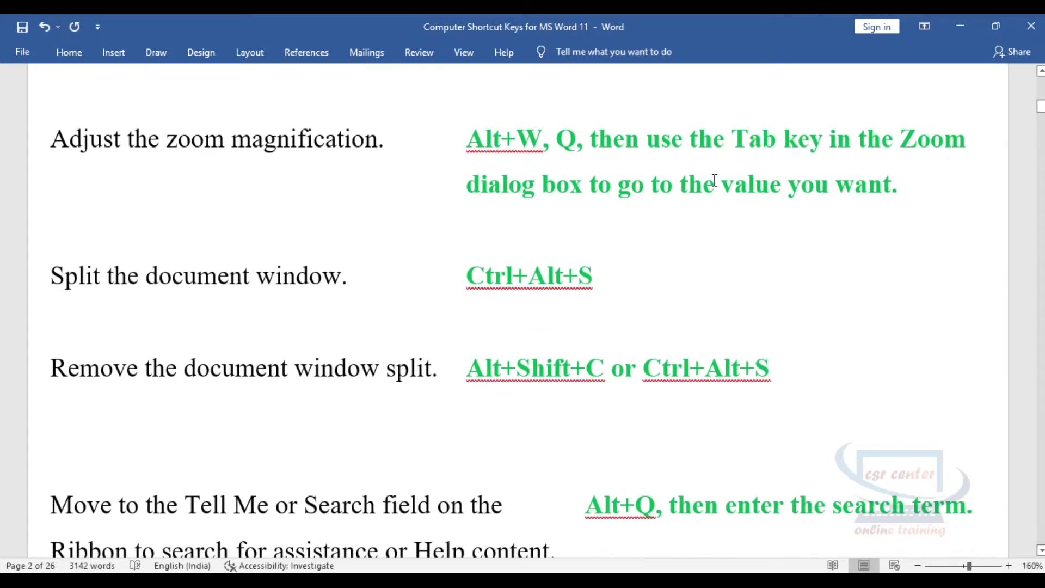
scroll(714, 180, "up", 1)
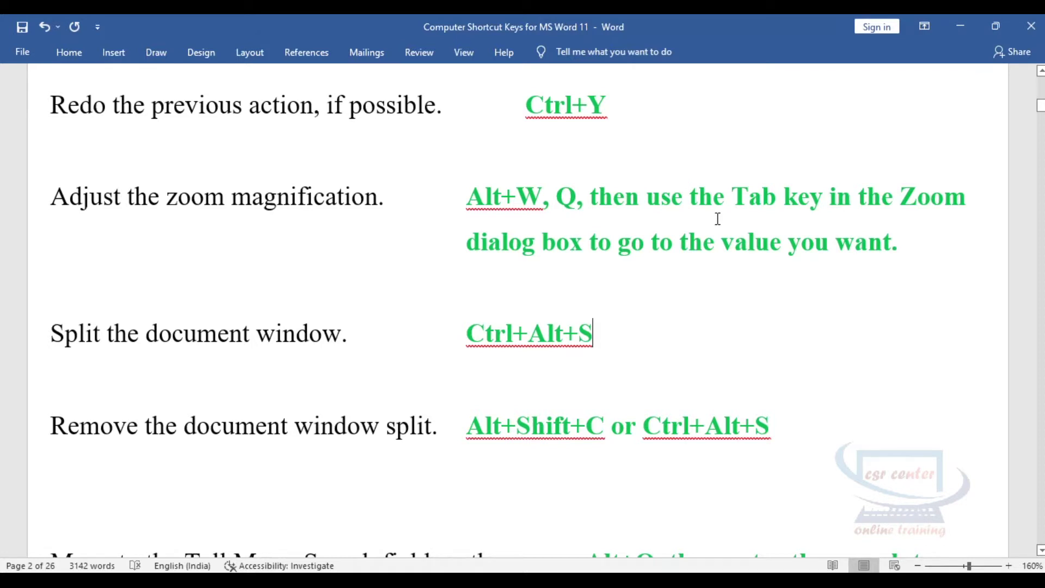
scroll(718, 218, "down", 4, "ctrl")
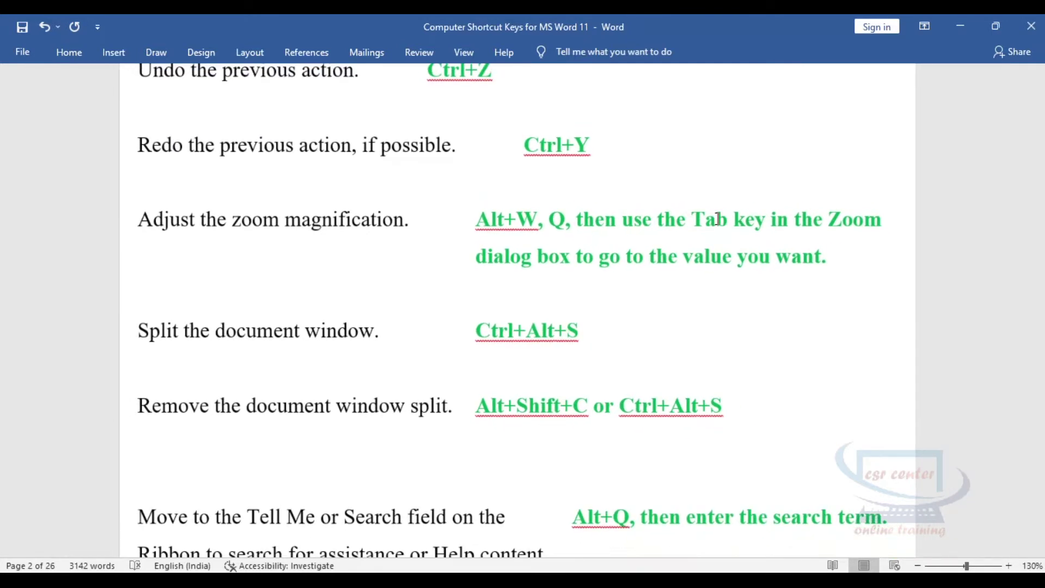
scroll(718, 218, "down", 4, "ctrl")
scroll(718, 219, "down", 3, "ctrl")
scroll(718, 219, "down", 4, "ctrl")
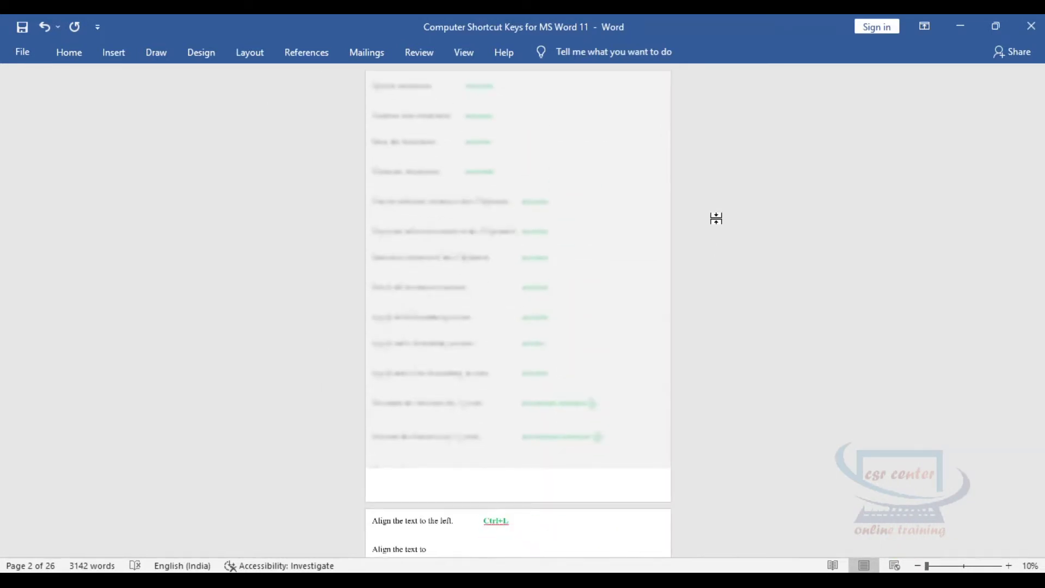
scroll(718, 219, "up", 7, "ctrl")
scroll(718, 218, "up", 1, "ctrl")
scroll(718, 219, "up", 3, "ctrl")
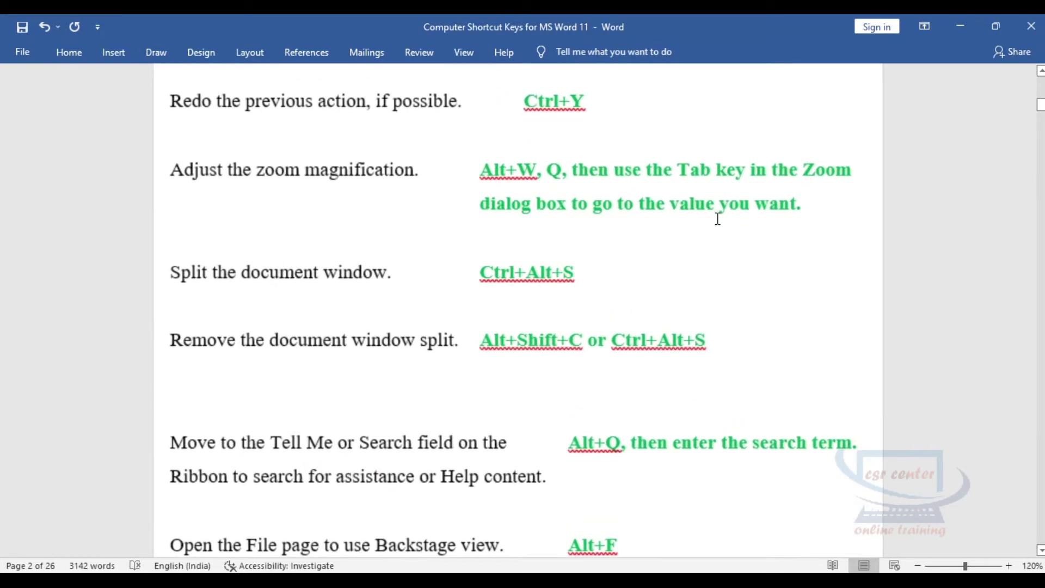
scroll(717, 218, "up", 2, "ctrl")
scroll(718, 219, "up", 2, "ctrl")
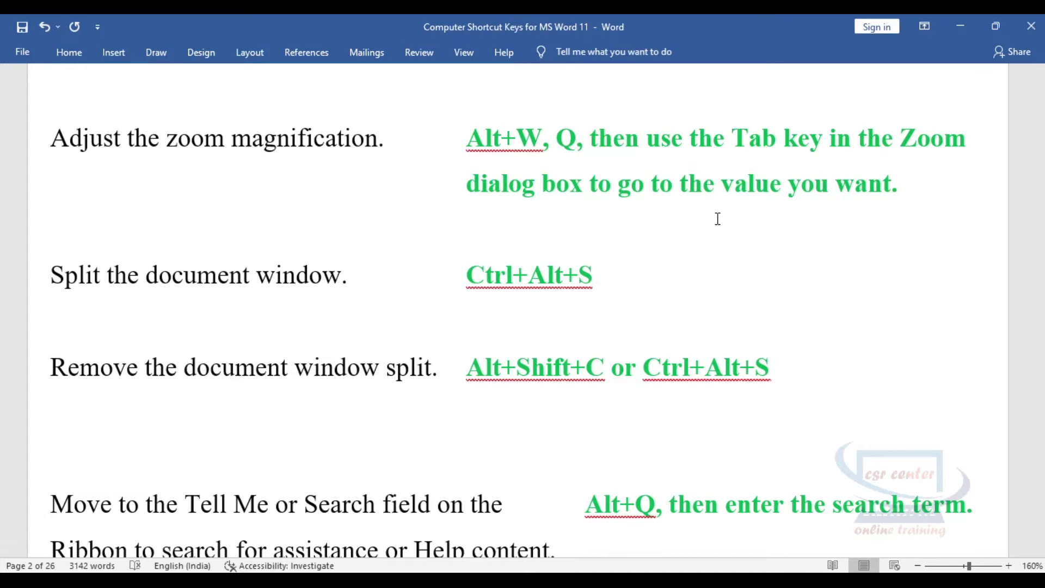
left_click(463, 55)
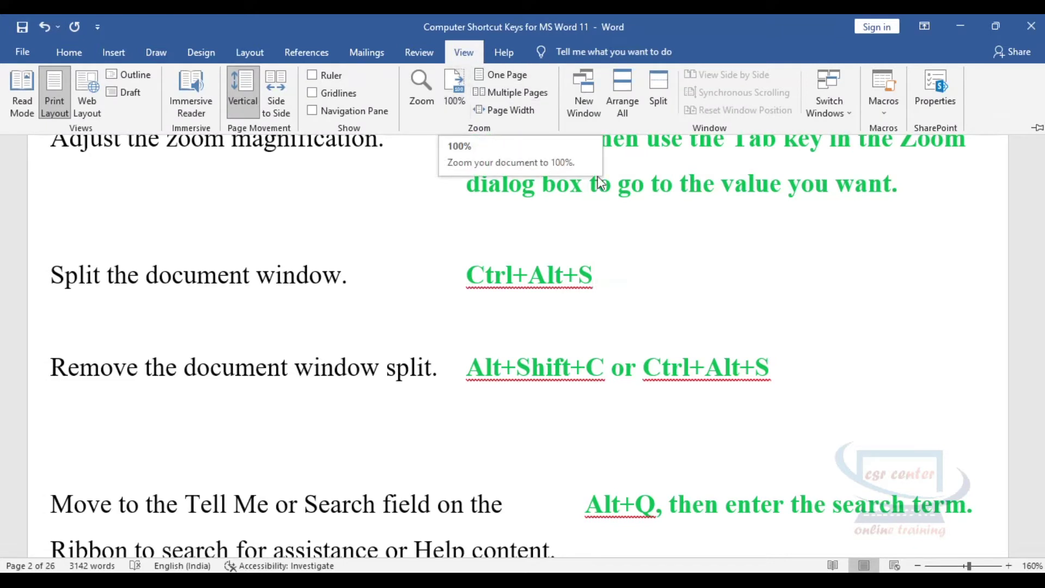
left_click(659, 269)
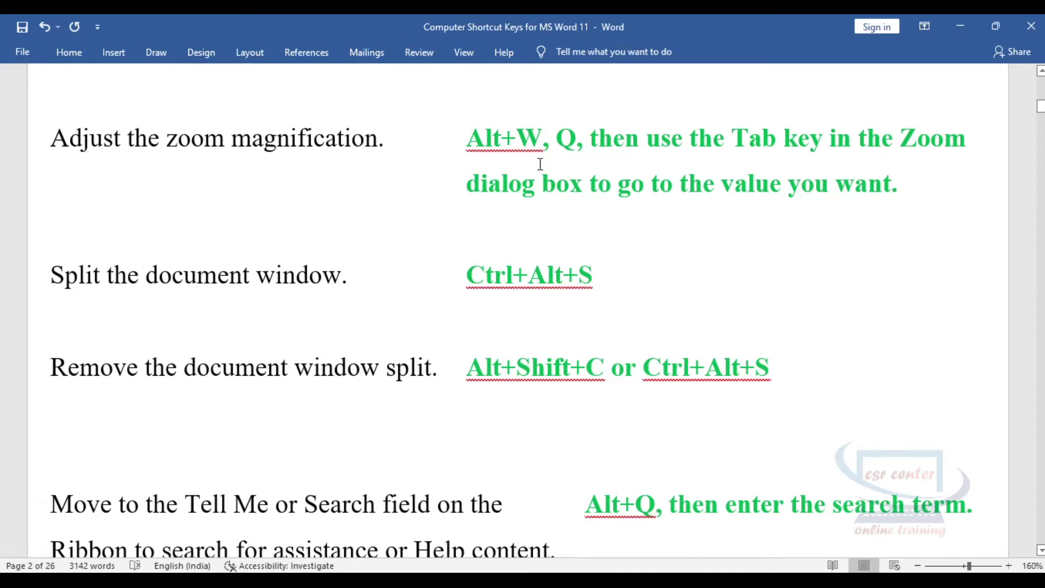
- Select the 'Alt+W' and 'Q' shortcut text, then show the View tab's access keys with Alt+W
scroll(540, 163, "up", 1)
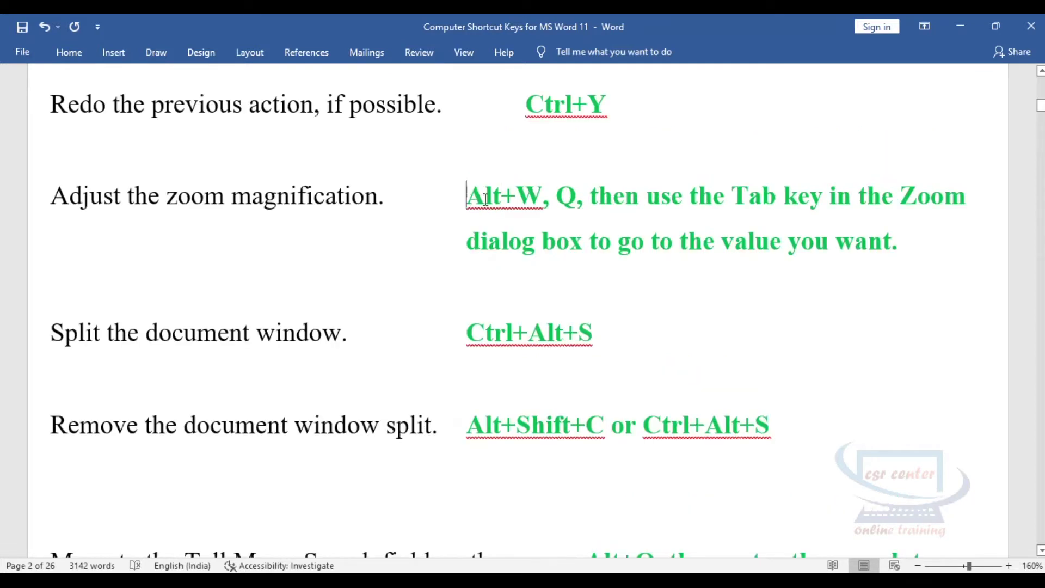
left_click_drag(466, 196, 546, 200)
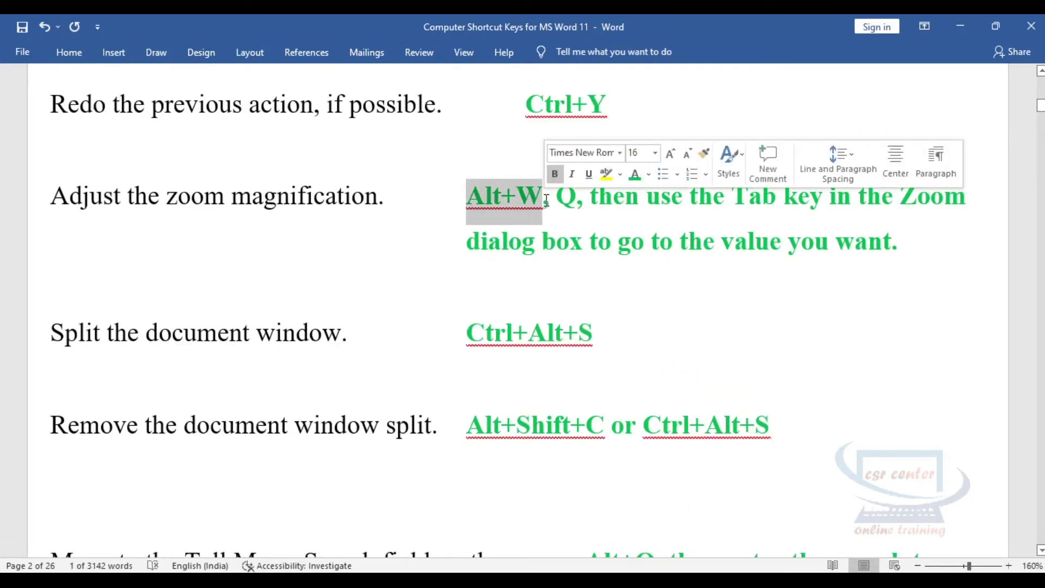
left_click_drag(556, 197, 573, 204)
left_click(575, 209)
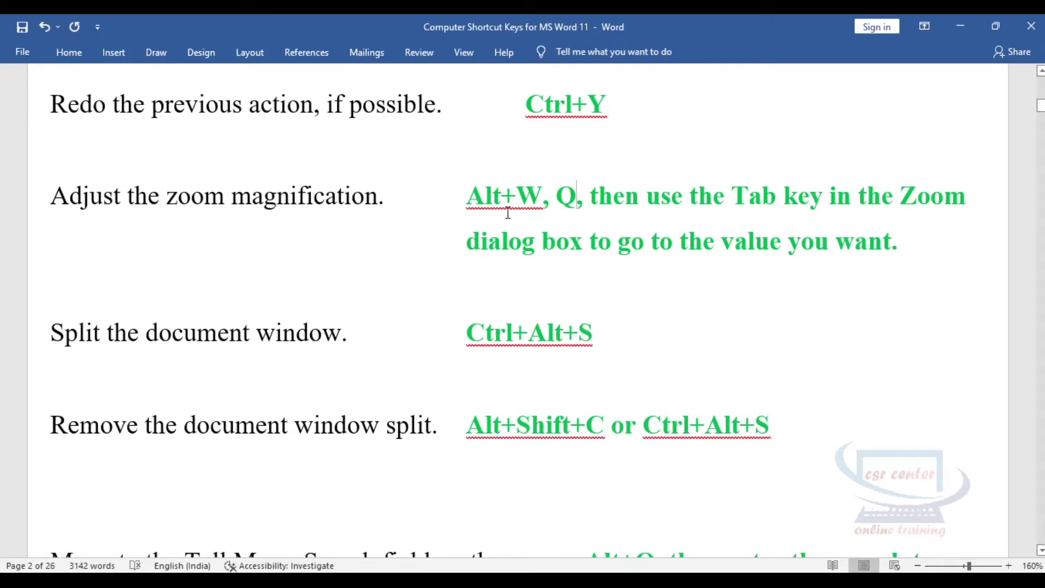
key("alt+w")
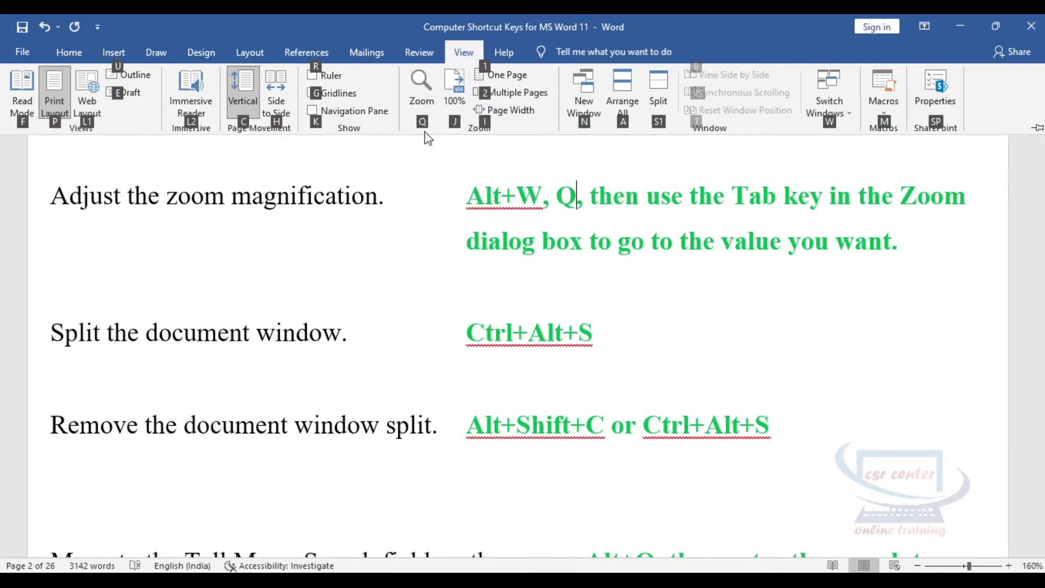
- Open the Zoom settings with Q and apply the 200% preset
key("q")
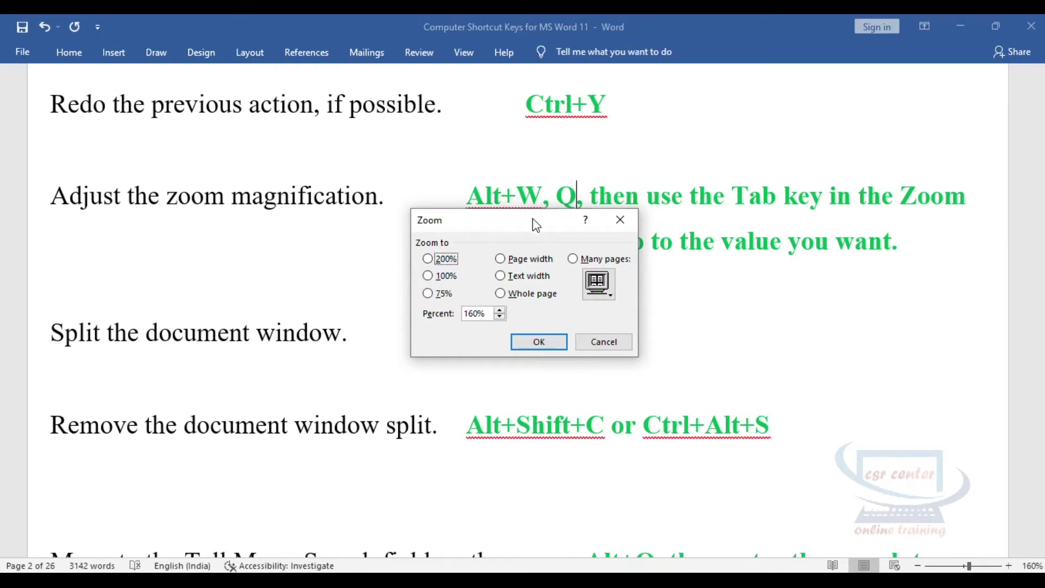
left_click_drag(533, 217, 512, 199)
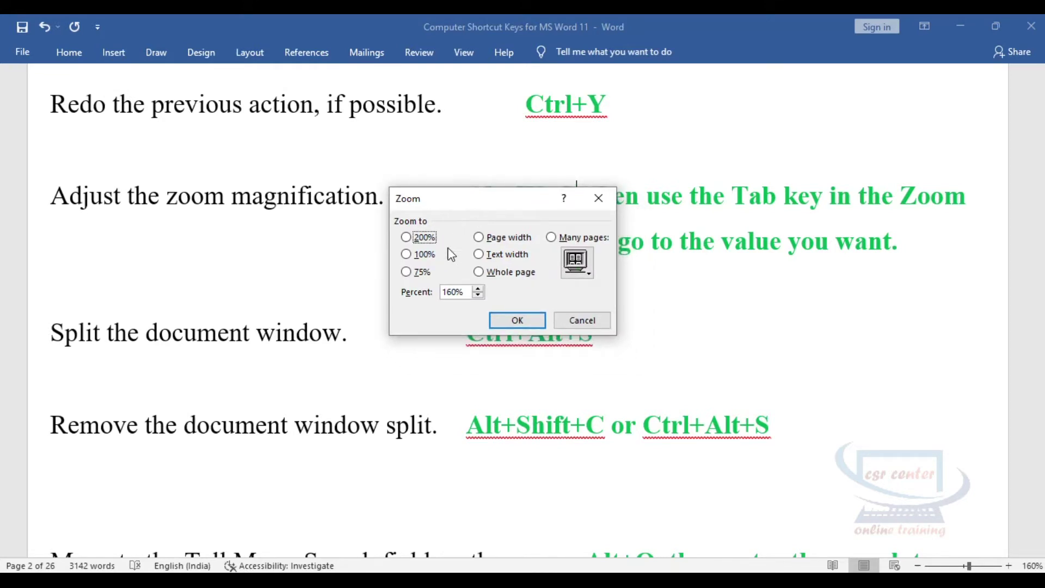
key("Down")
key("Down")
key("Down")
key("Down")
key("Down")
key("Up")
key("Up")
key("Up")
key("Up")
key("Up")
key("Return")
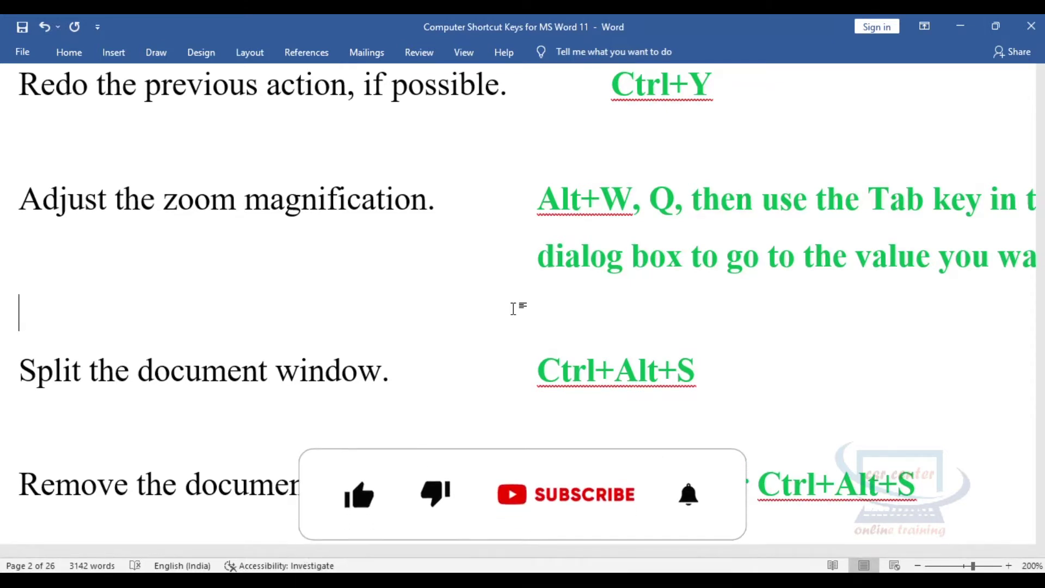
- Reopen Zoom to return the page to 100%, then split the window with Ctrl+Alt+S
key("alt+w")
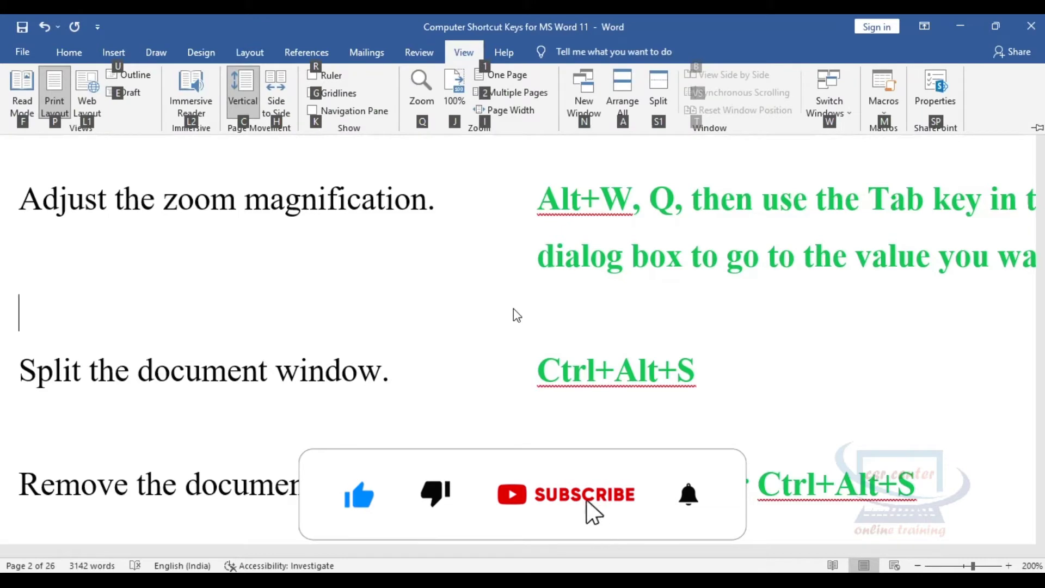
key("q")
key("Down")
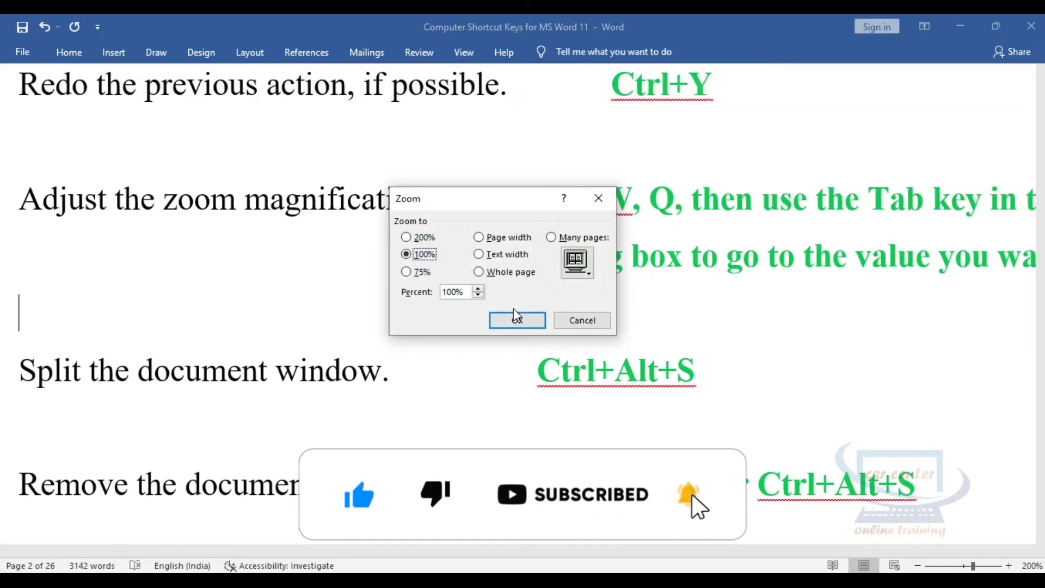
key("Return")
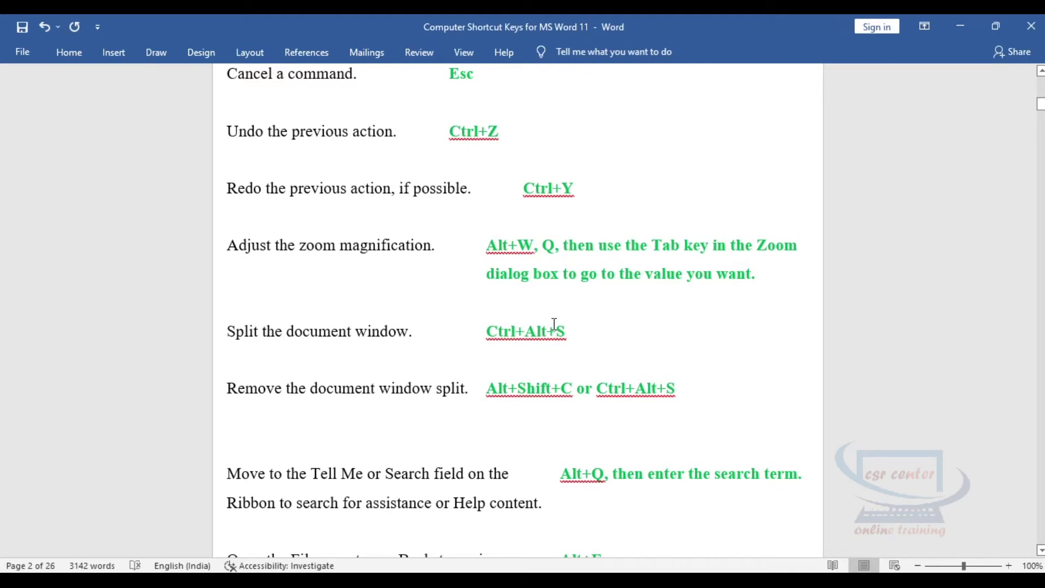
scroll(554, 325, "up", 4)
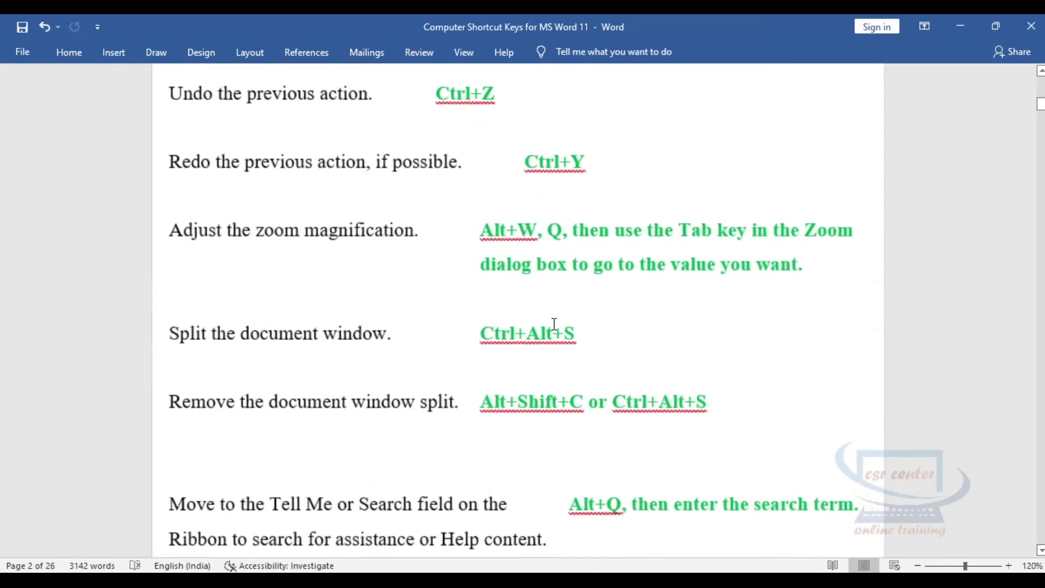
scroll(555, 324, "up", 3)
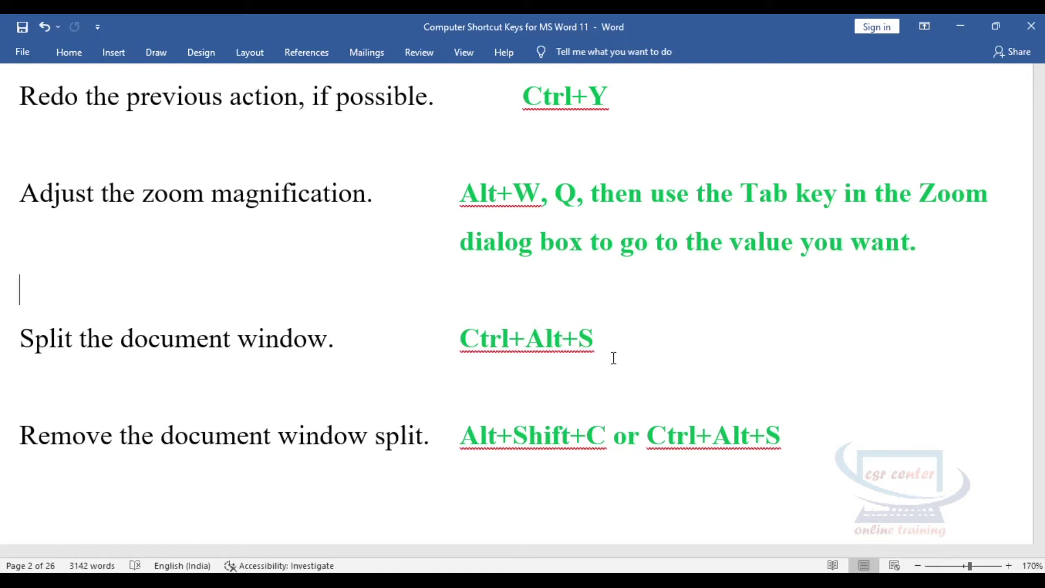
key("ctrl+alt+s")
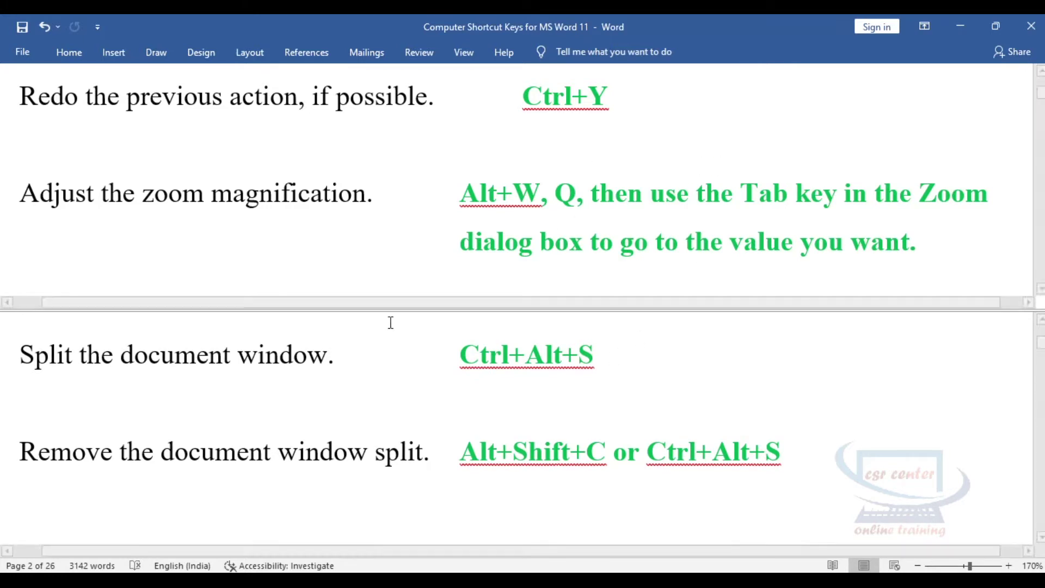
- Switch between the split panes with F6, scroll them independently, and show the View tab
scroll(436, 315, "up", 1)
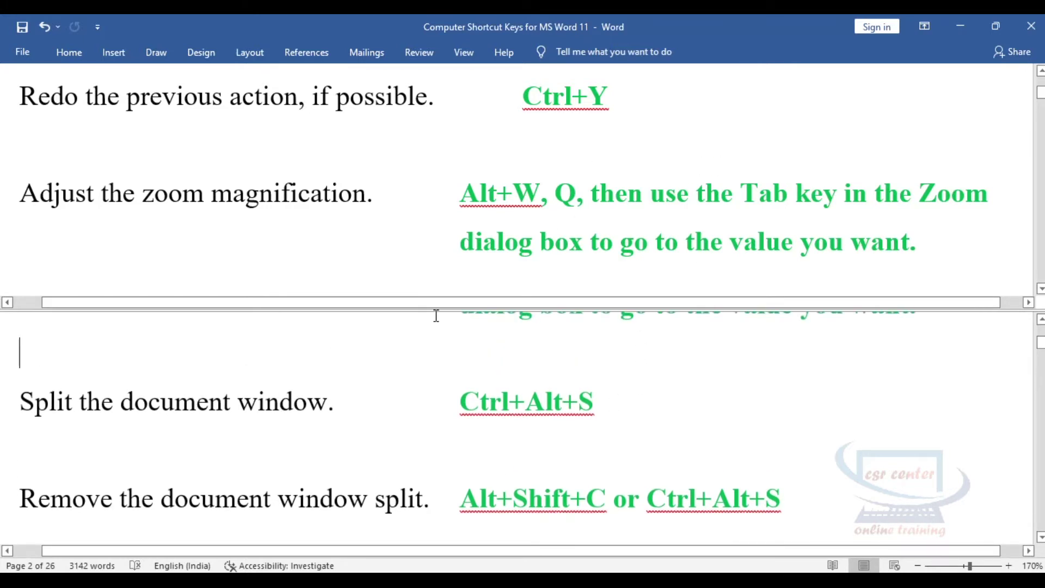
key("F6")
scroll(627, 368, "down", 3)
scroll(627, 368, "down", 3)
scroll(628, 368, "down", 3)
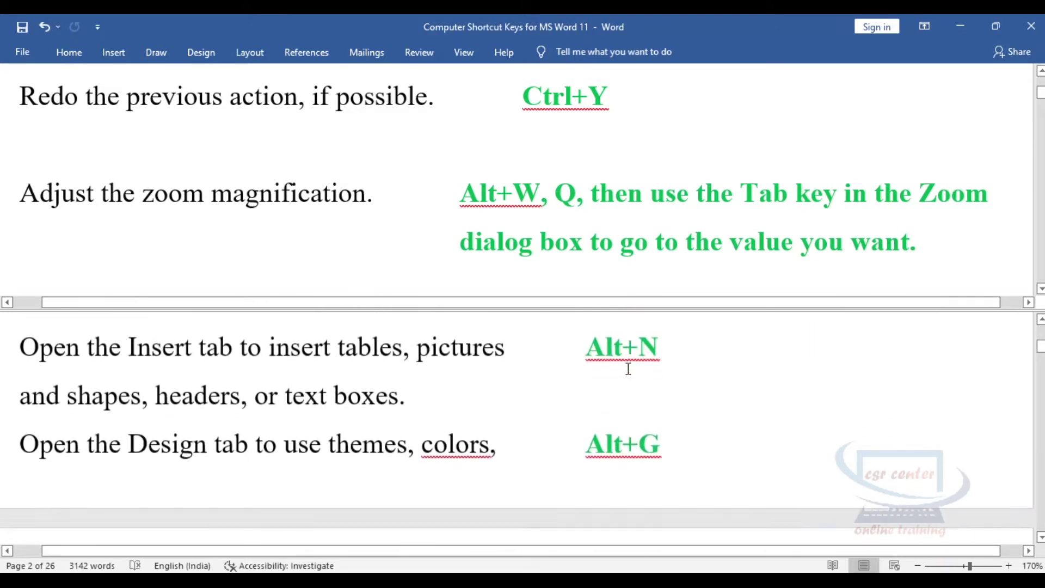
scroll(628, 368, "down", 3)
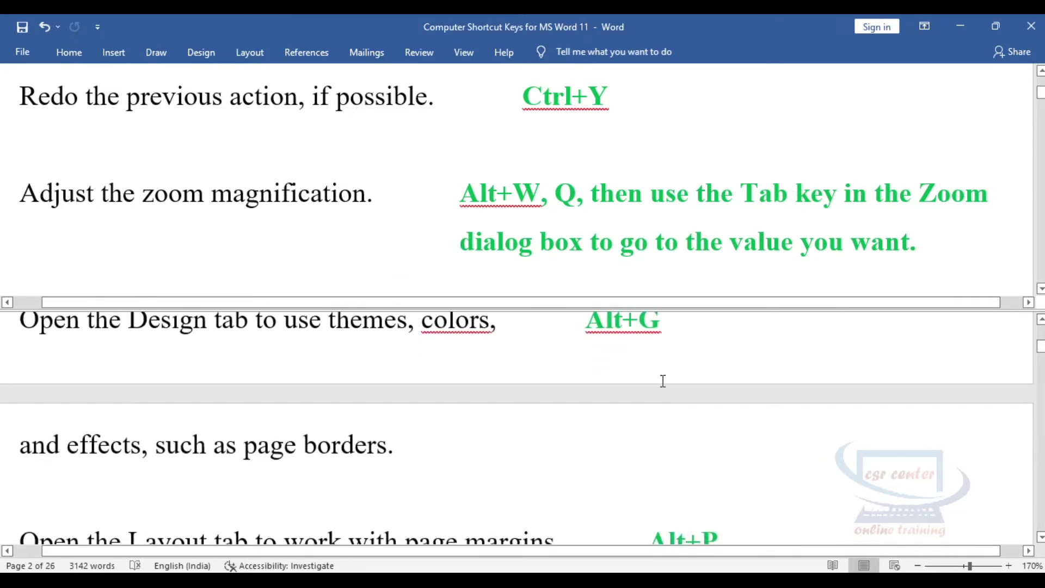
scroll(663, 380, "down", 3)
scroll(663, 380, "down", 3)
scroll(663, 380, "down", 3)
scroll(662, 380, "down", 3)
scroll(663, 380, "up", 3)
scroll(663, 380, "up", 3)
scroll(663, 380, "up", 3)
scroll(663, 381, "up", 3)
scroll(663, 380, "up", 3)
scroll(663, 380, "up", 3)
scroll(663, 381, "up", 3)
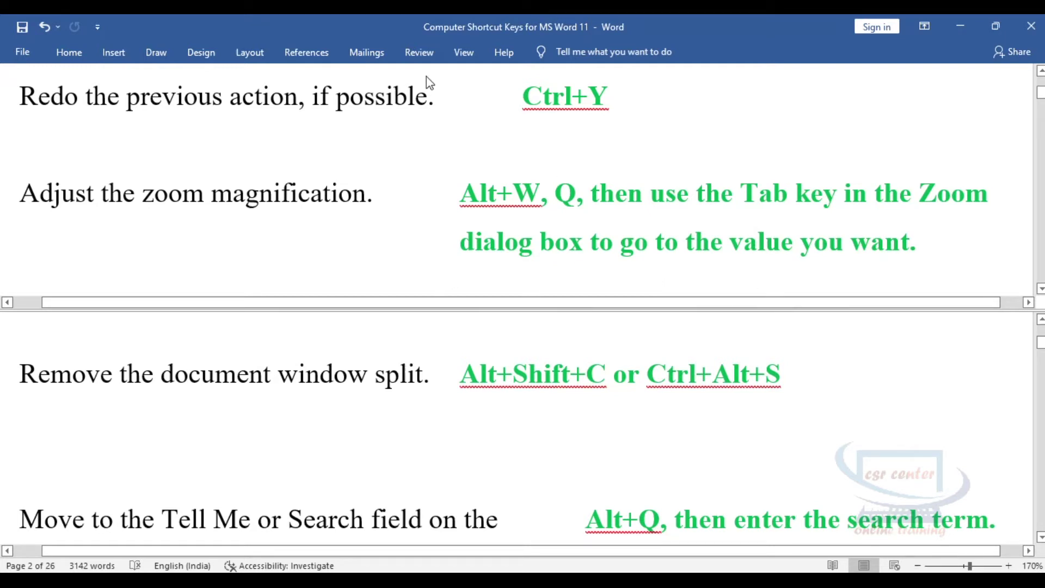
left_click(453, 55)
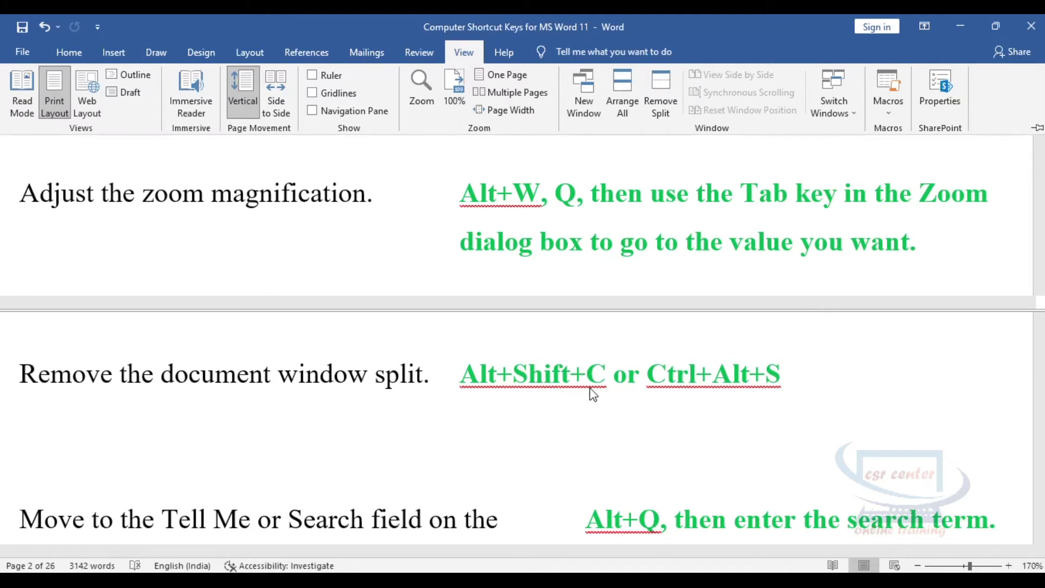
- Collapse the ribbon with Ctrl+F1 and remove the window split using Alt+Shift+C
key("ctrl+F1")
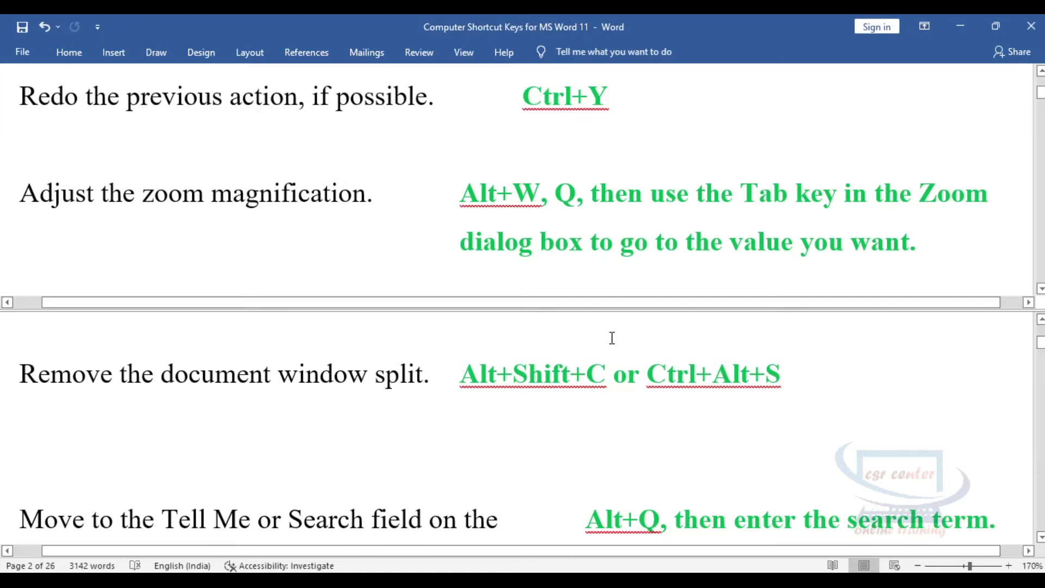
key("alt+shift+c")
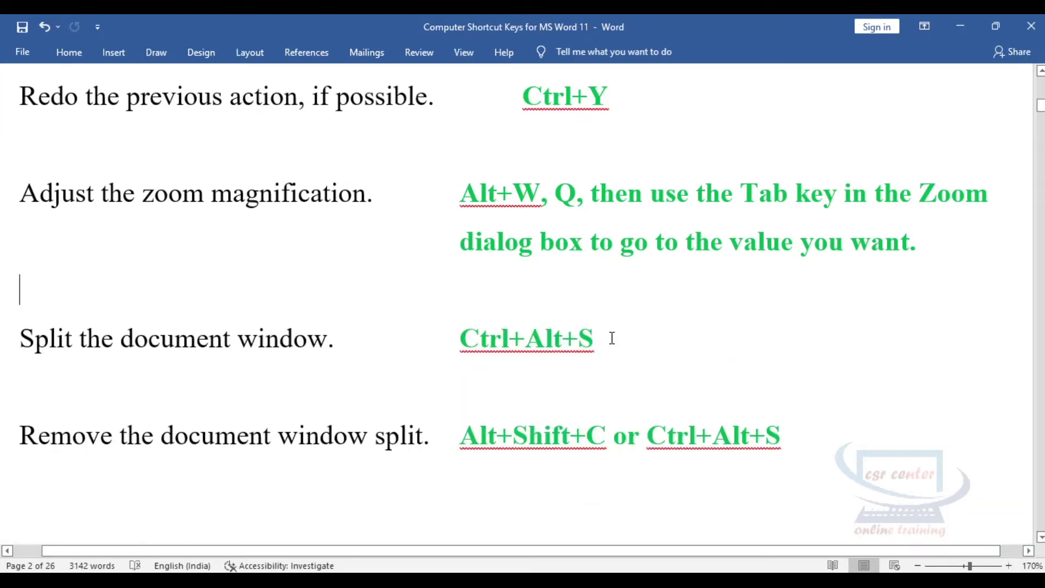
scroll(612, 338, "down", 2)
- Split and unsplit the window again with Ctrl+Alt+S, then jump to Tell Me with Alt+Q
key("ctrl+alt+s")
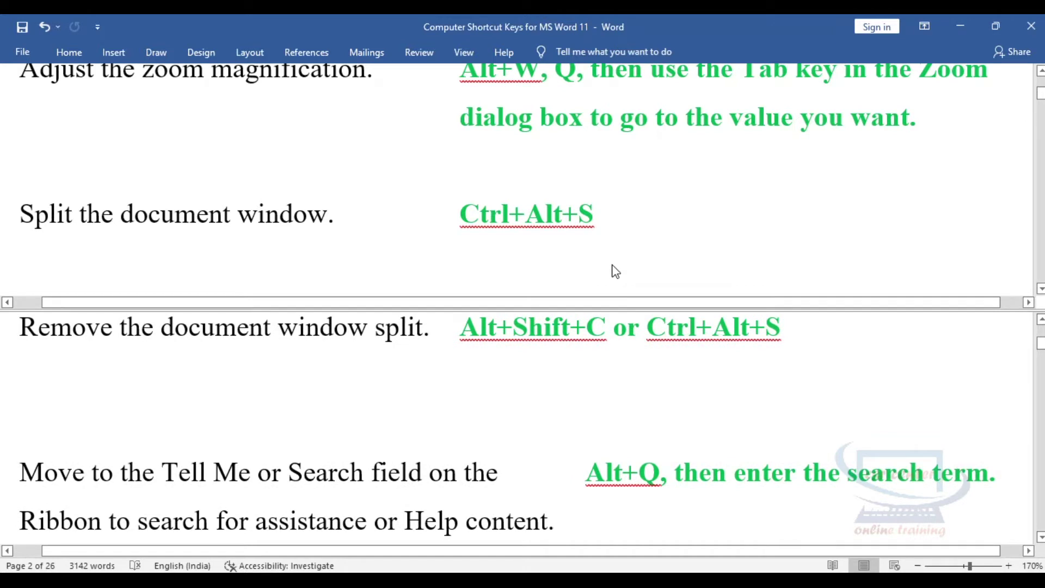
key("ctrl+alt+s")
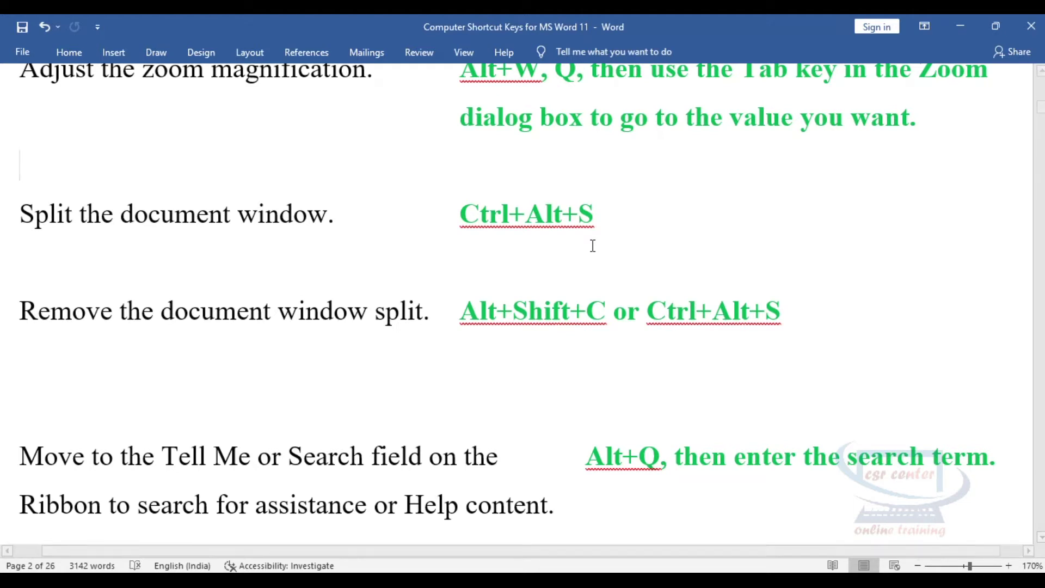
scroll(626, 313, "down", 3)
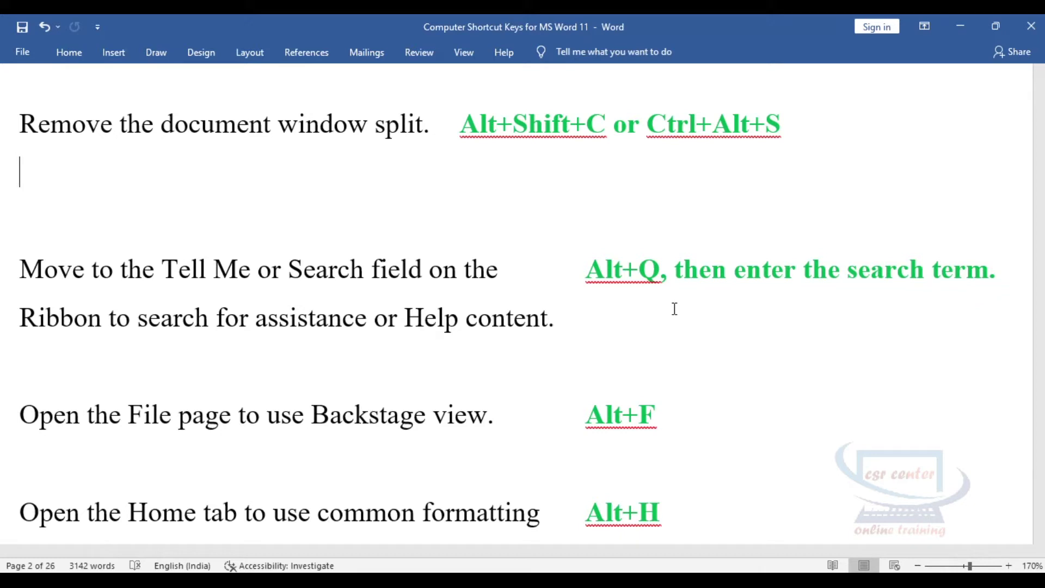
key("alt+q")
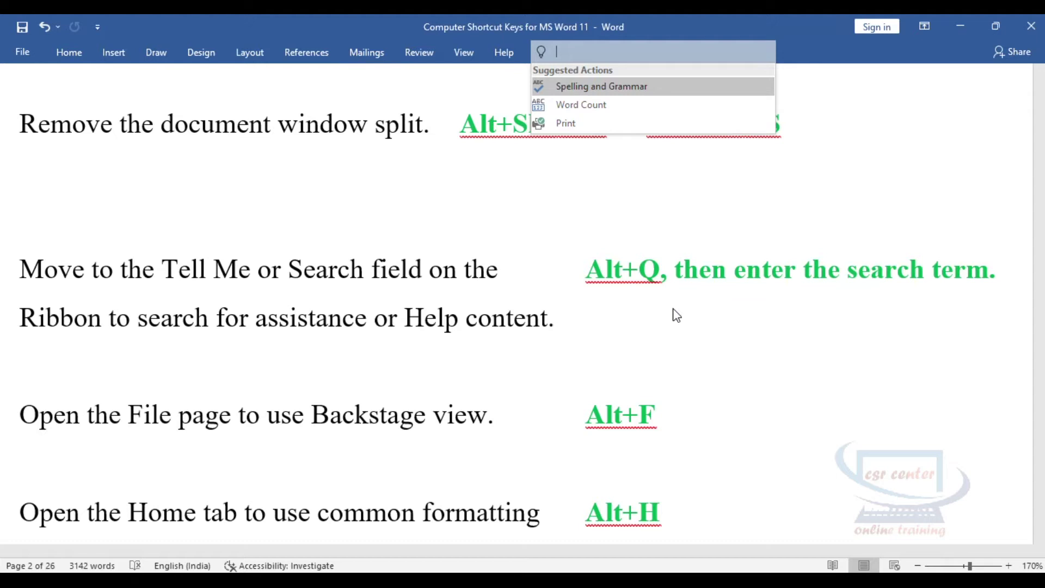
- Select the Alt+F shortcut line and open the File Backstage page with its access keys
scroll(675, 315, "down", 3)
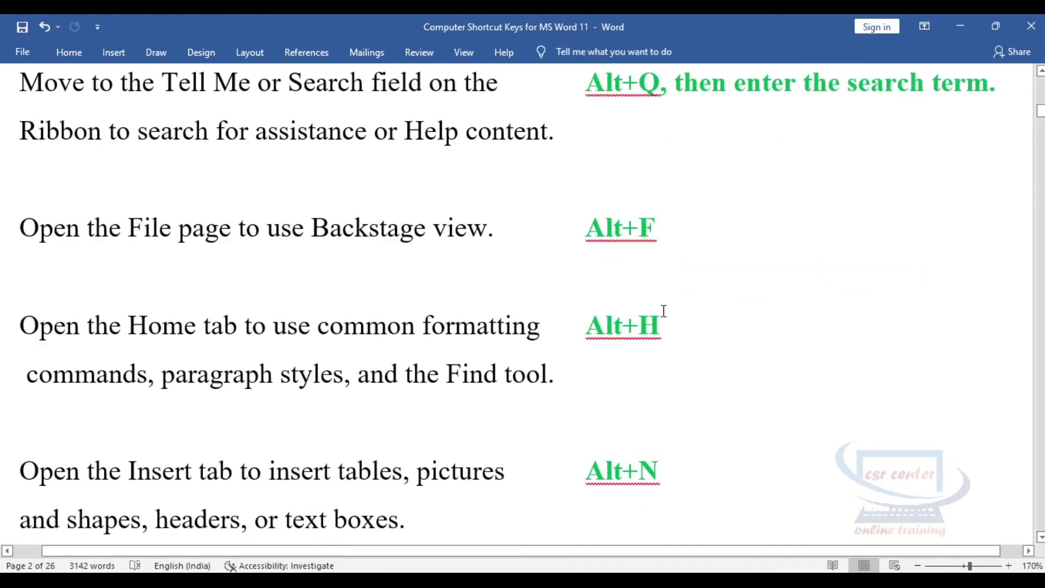
left_click_drag(584, 243, 659, 239)
left_click(672, 259)
key("alt+f")
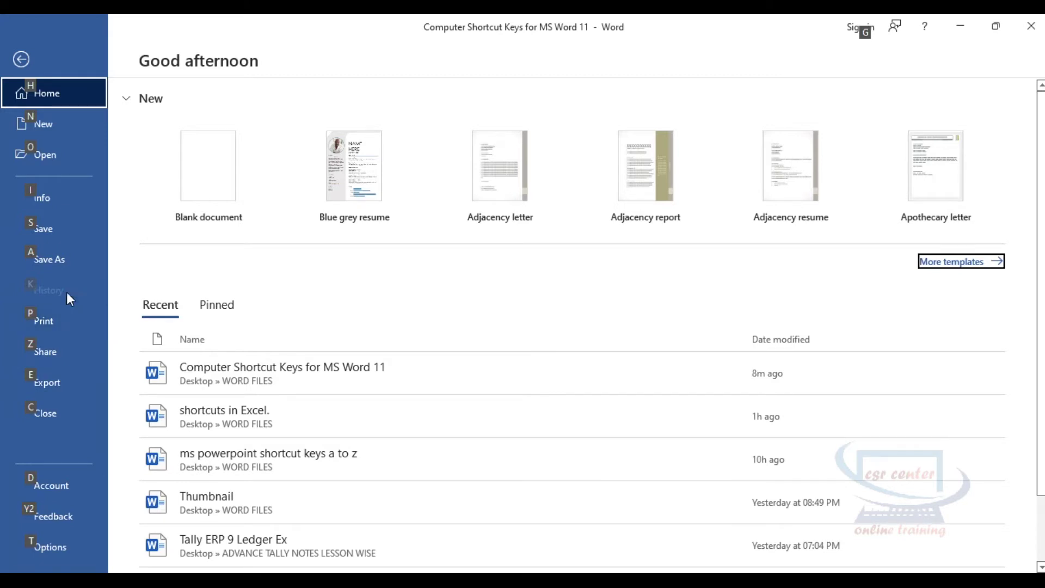
- Leave Backstage, select the Alt+H shortcut line, and show the Home tab's access keys
key("Escape")
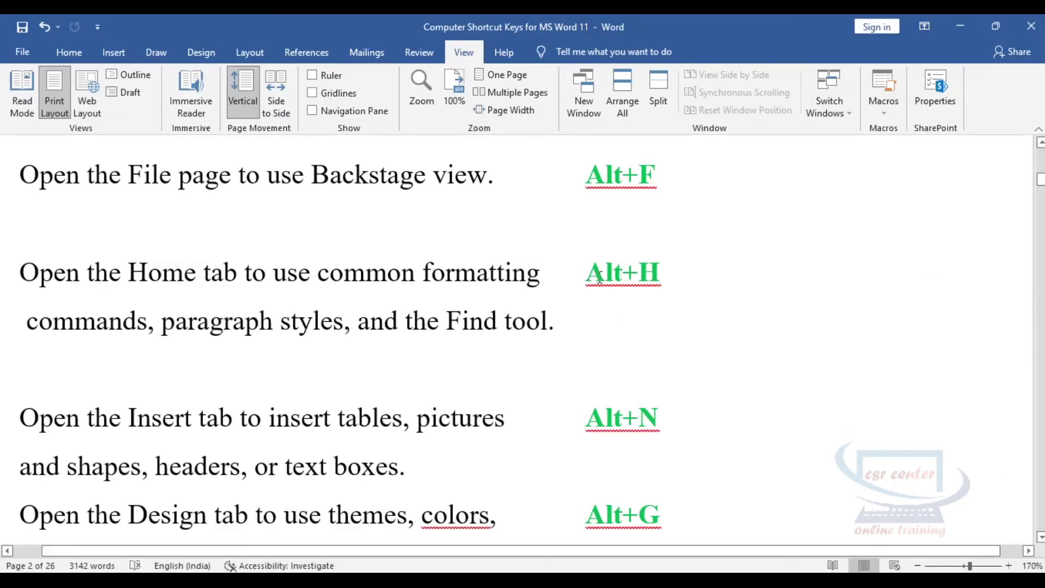
key("Home")
key("shift+End")
left_click(648, 333)
left_click_drag(581, 275, 662, 276)
left_click(643, 313)
key("alt+h")
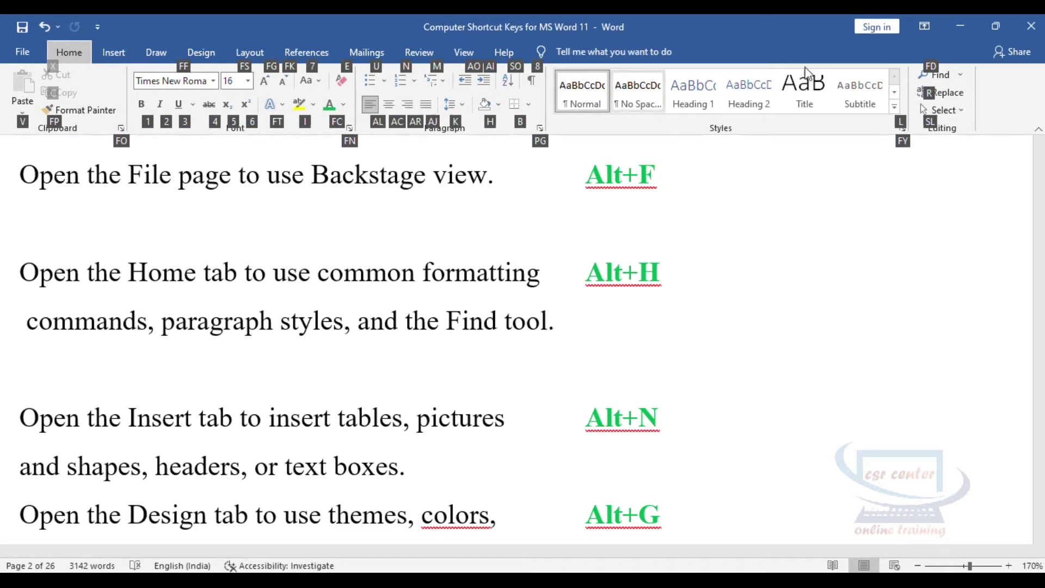
- Scroll down to the Alt+N shortcut line and select it
scroll(641, 395, "down", 3)
scroll(644, 390, "down", 1)
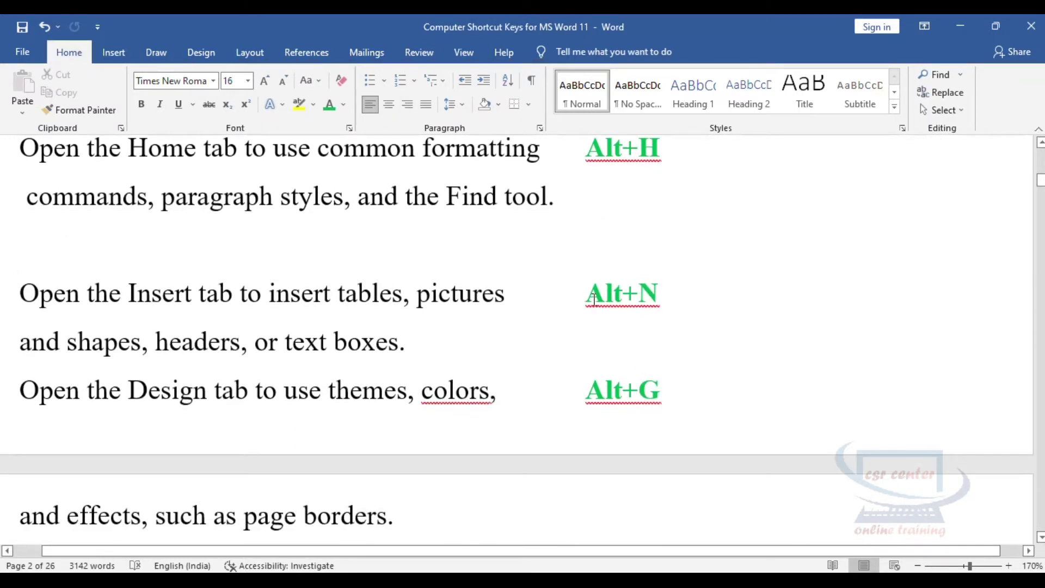
left_click_drag(594, 300, 684, 298)
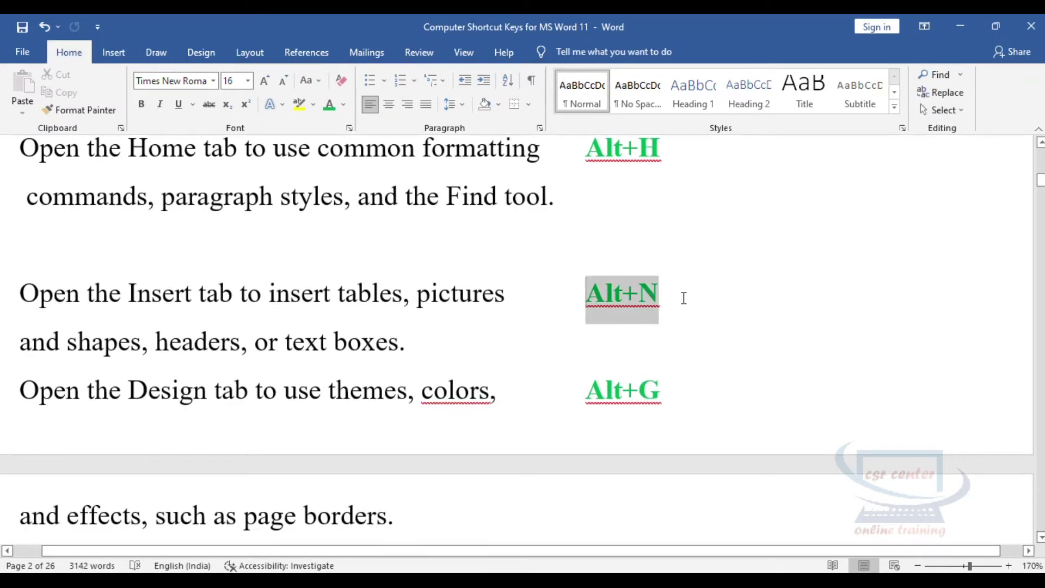
left_click(664, 322)
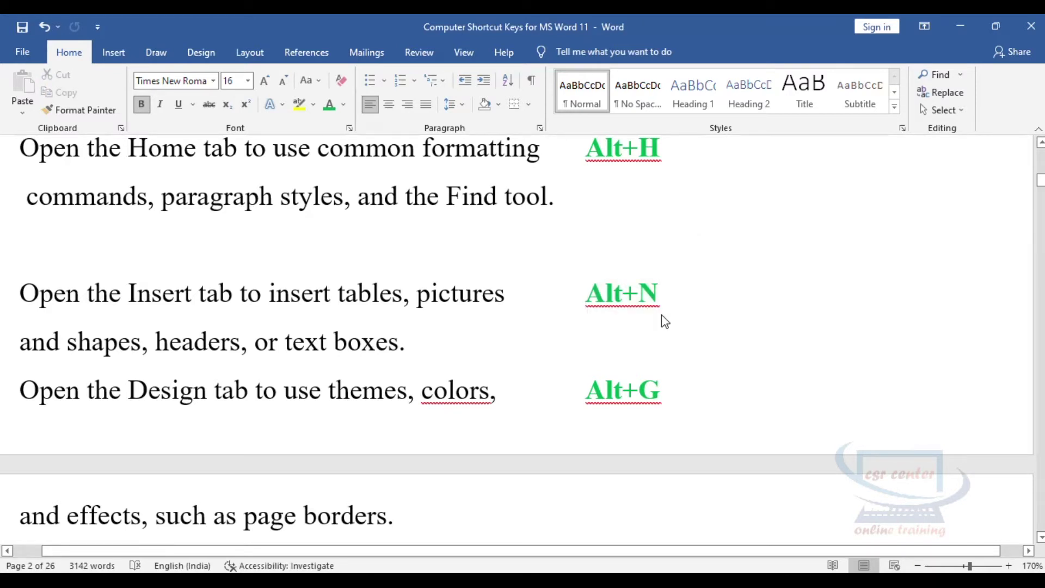
- Show the Insert tab's access keys, add a trial ¥ symbol from the Symbol gallery, then delete it
key("alt+n")
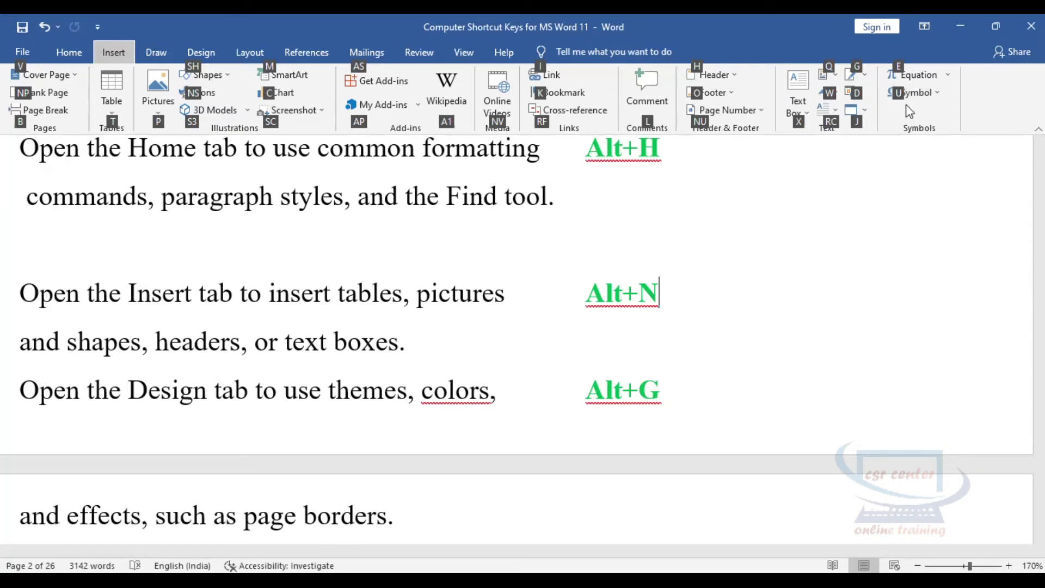
key("u")
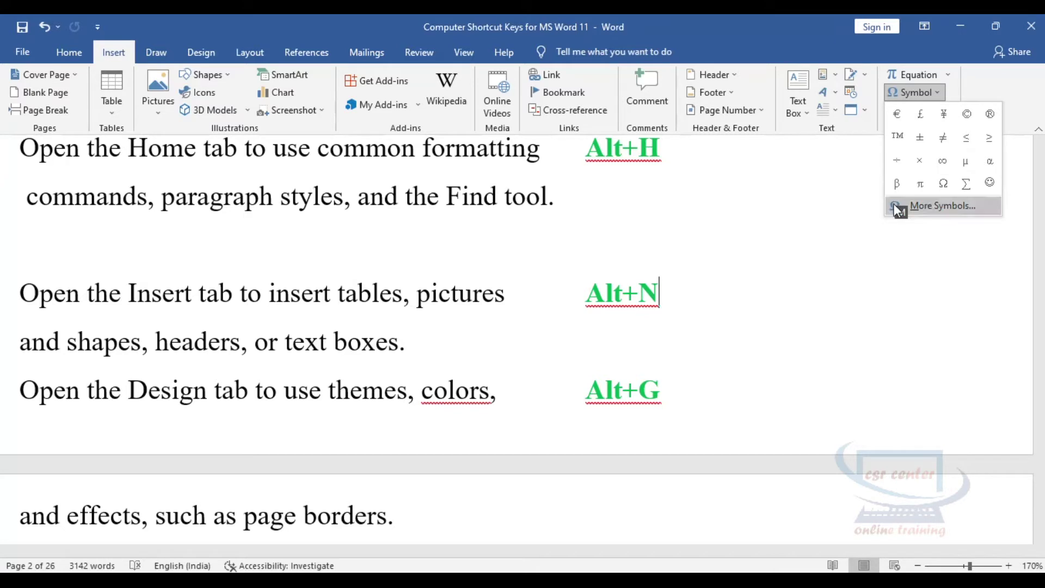
key("Right")
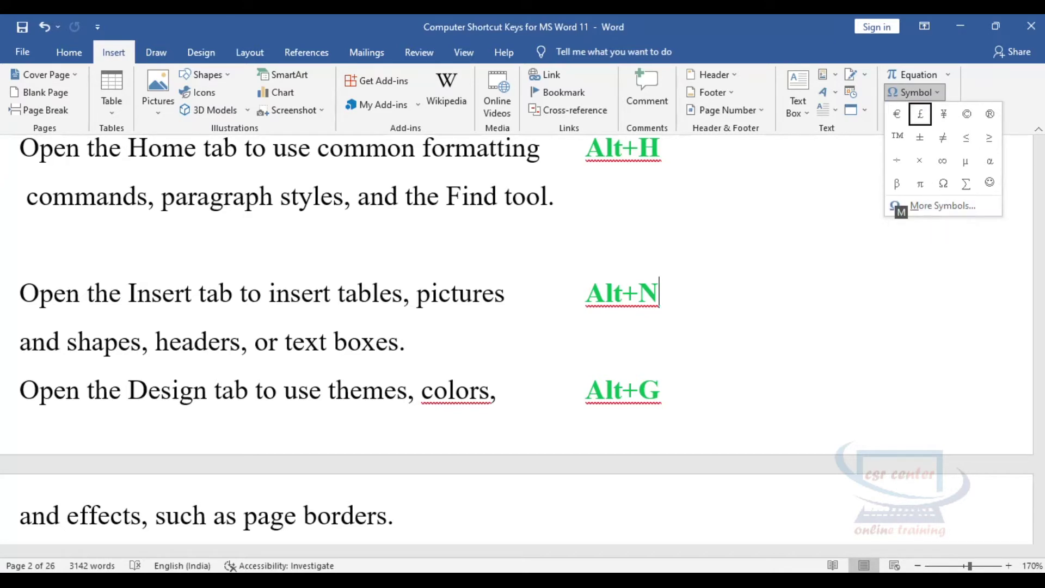
key("Right")
key("Return")
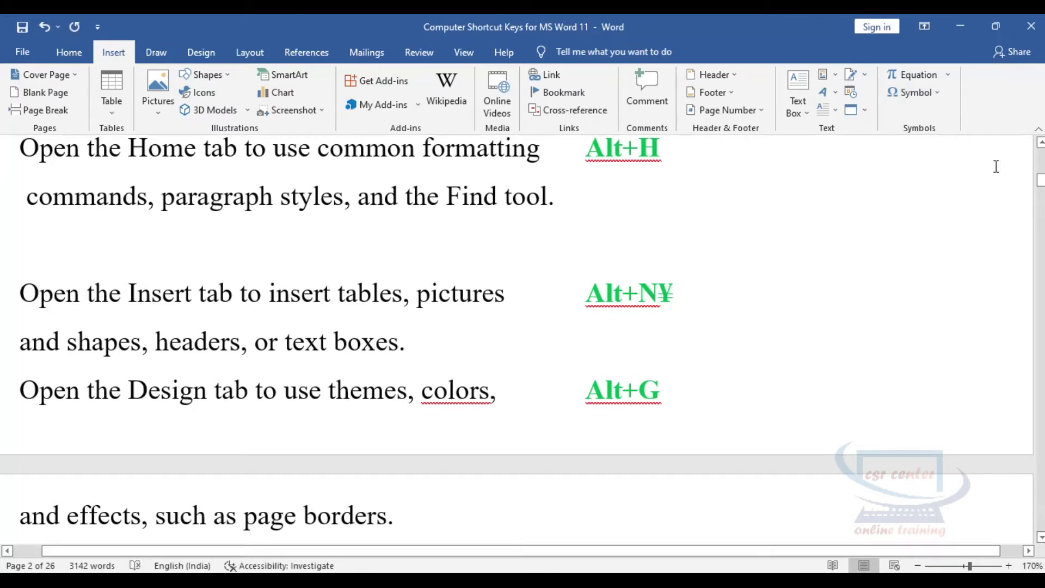
key("Left")
key("Delete")
- Select the Alt+G shortcut line and show the Design tab's access keys
scroll(676, 294, "down", 1)
scroll(677, 292, "down", 3)
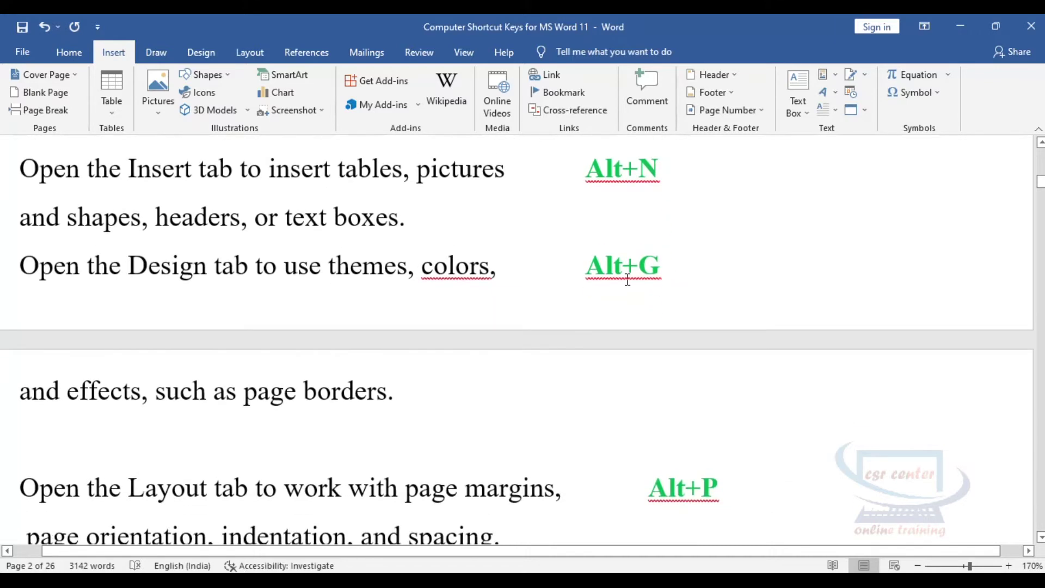
left_click_drag(589, 268, 660, 269)
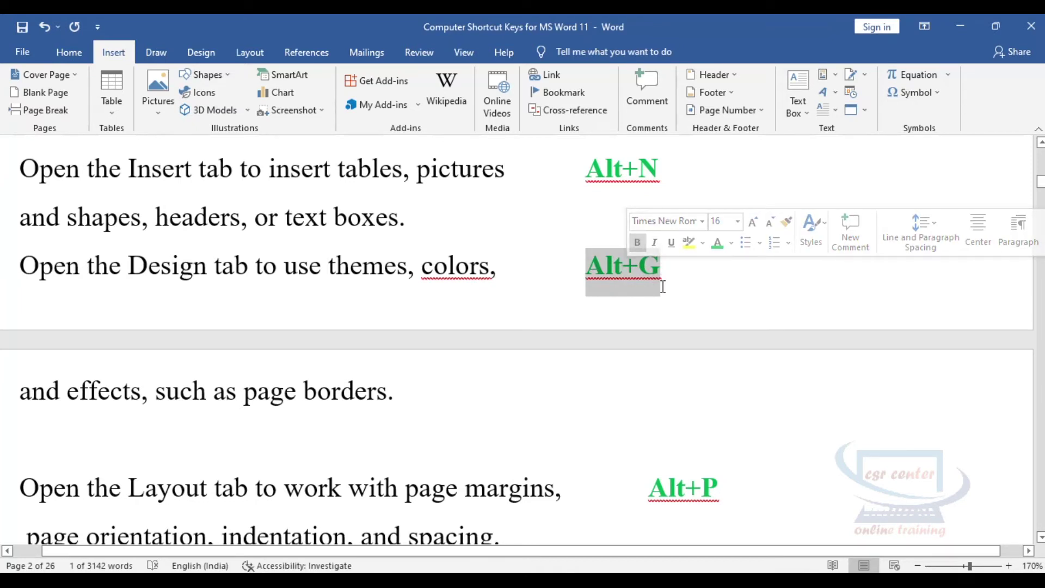
left_click(657, 290)
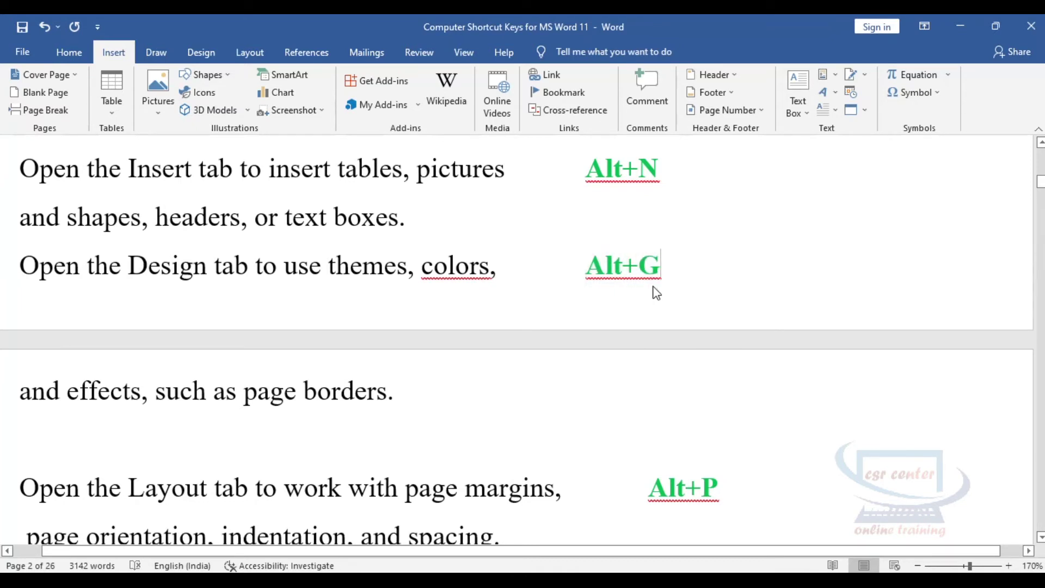
key("alt+g")
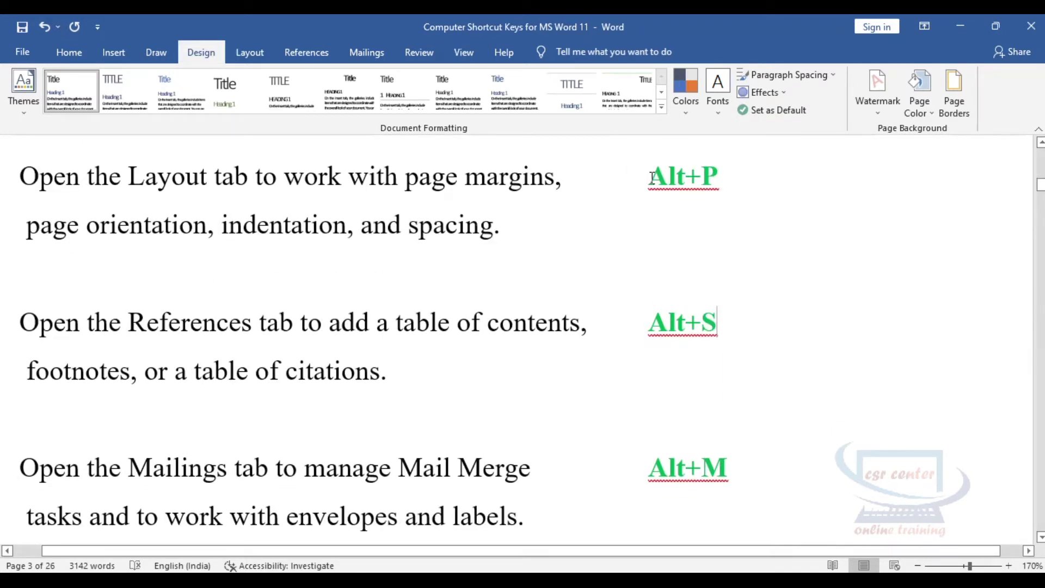
- Select the Alt+P shortcut line and show the Layout tab with Alt+P
left_click_drag(645, 175, 718, 182)
left_click(726, 235)
key("alt+p")
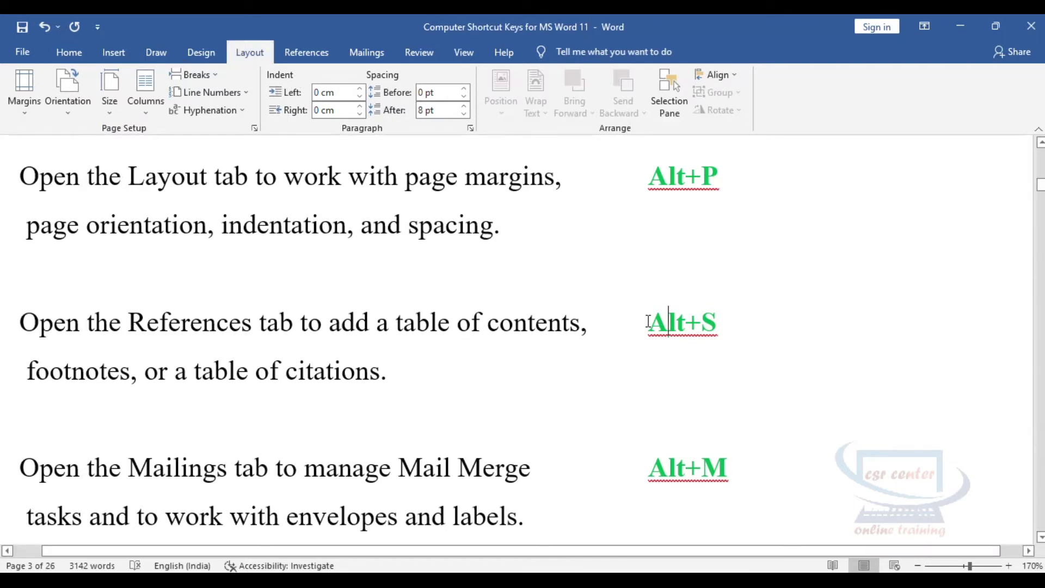
- Select the Alt+S shortcut line and show the References tab's access keys
left_click_drag(647, 323, 746, 325)
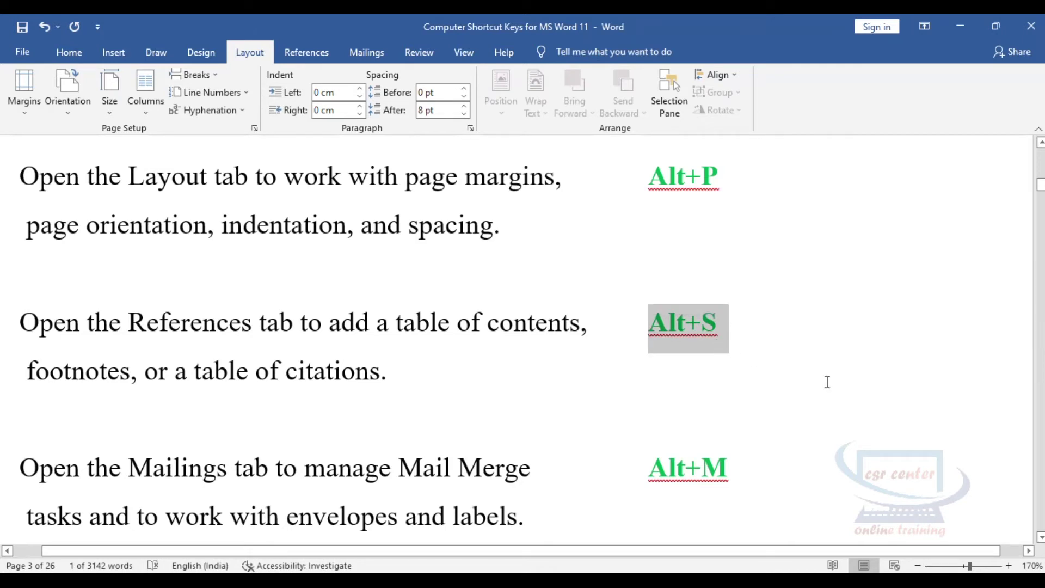
key("alt+s")
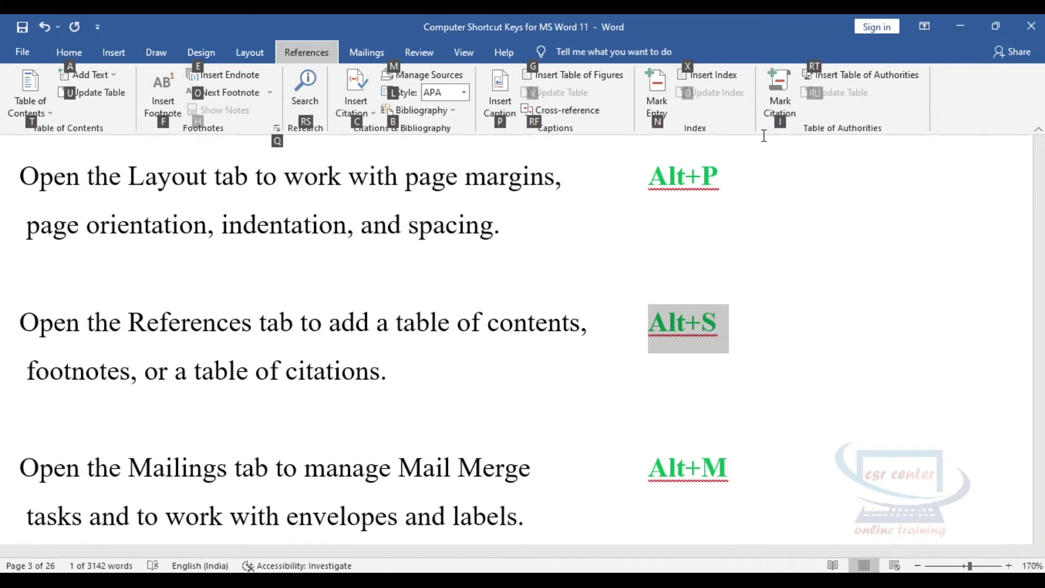
left_click(811, 335)
- Select the Alt+M shortcut text and show the Mailings tab's access keys
scroll(810, 329, "down", 5)
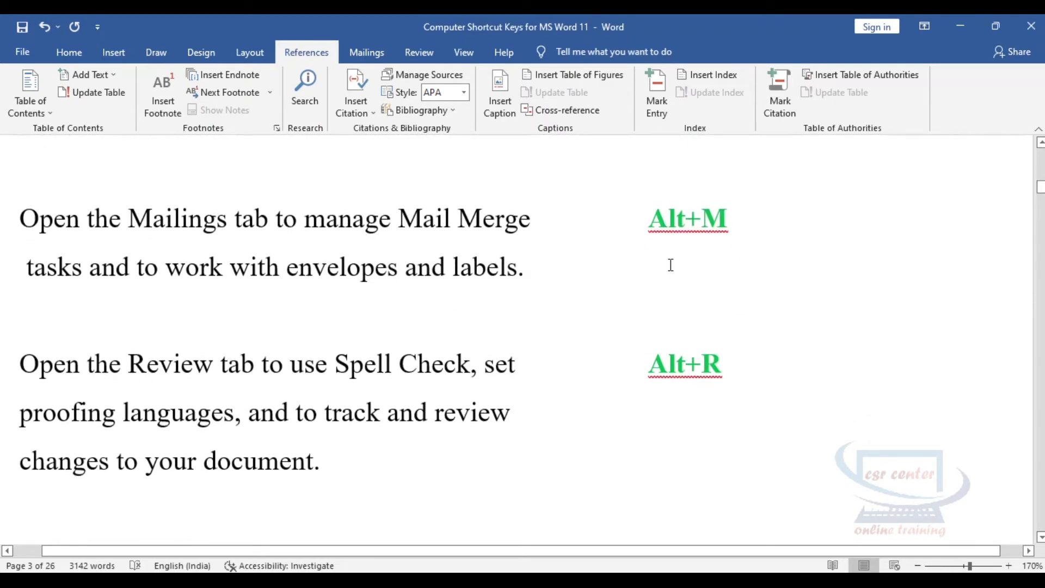
left_click(651, 225)
double_click(698, 226)
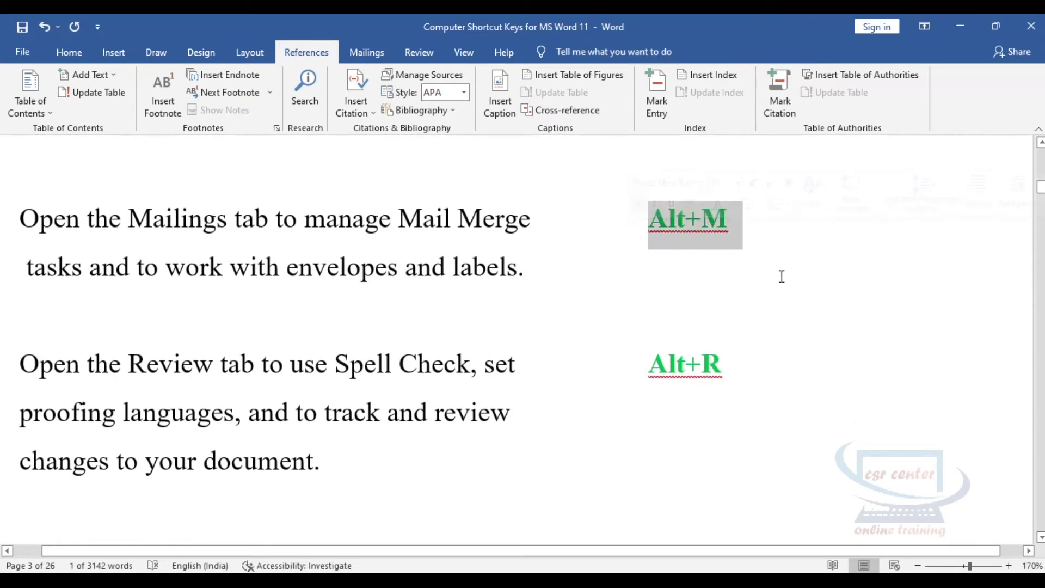
key("alt+m")
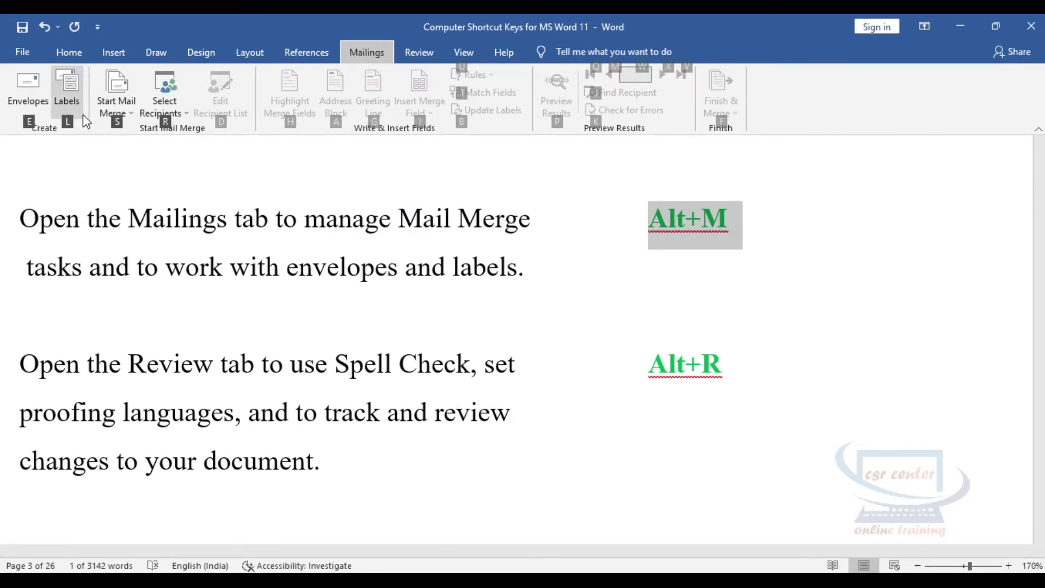
left_click(637, 270)
- Select the Alt+R shortcut text and show the Review tab's access keys
left_click_drag(655, 323, 734, 366)
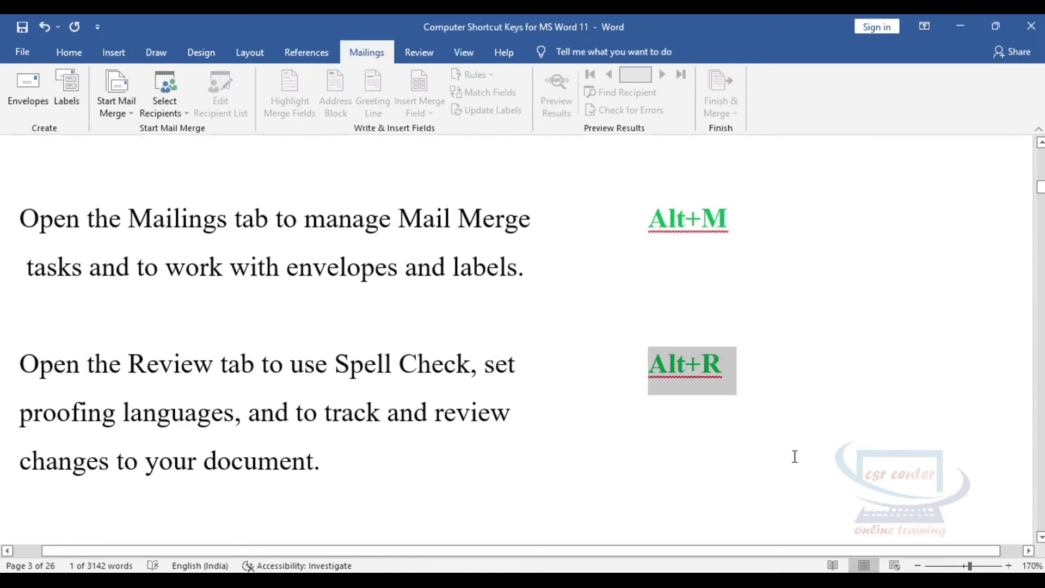
key("alt+r")
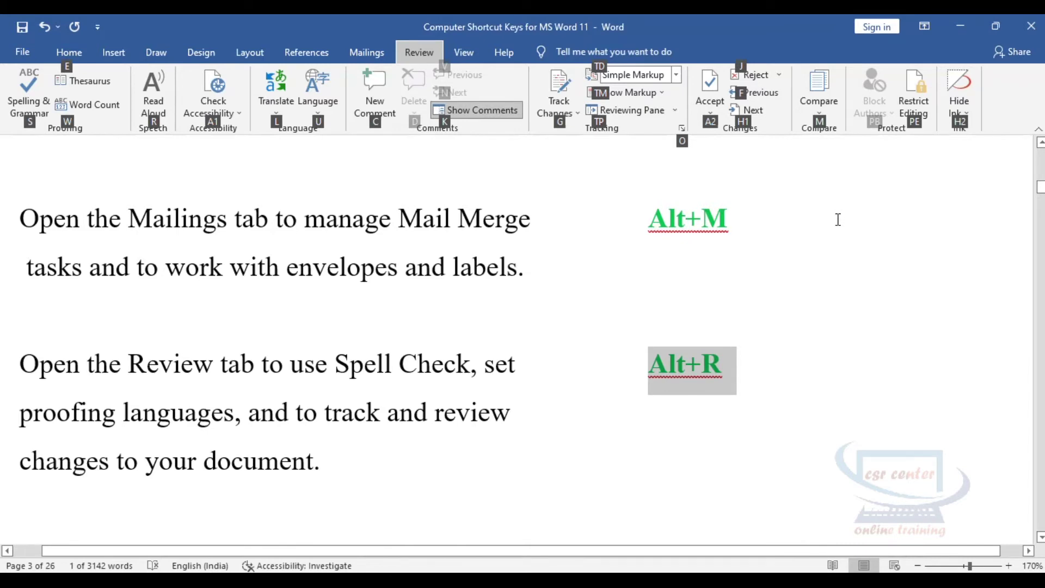
scroll(808, 232, "down", 1)
scroll(811, 240, "down", 4)
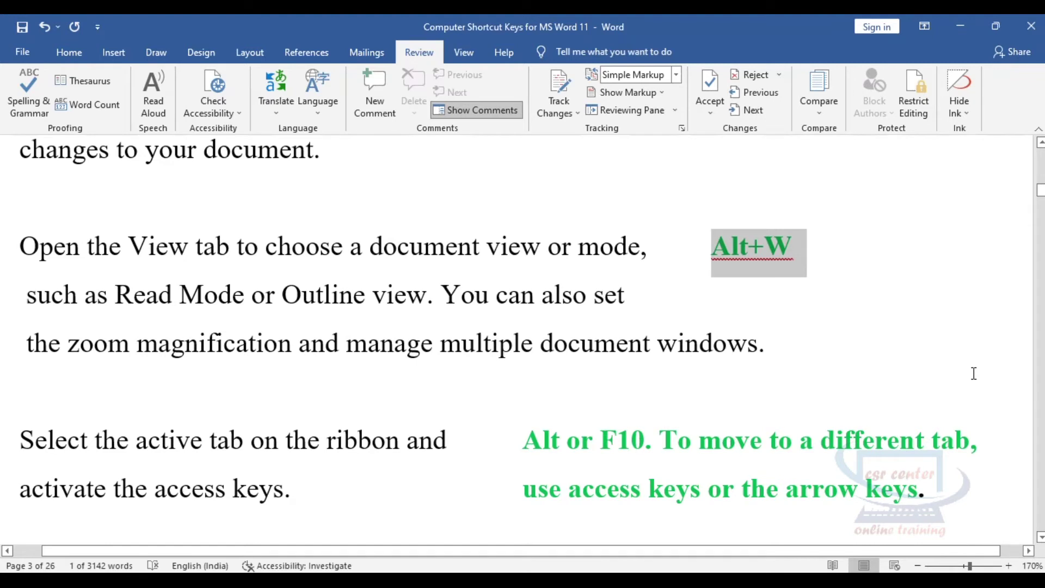
key("alt+w")
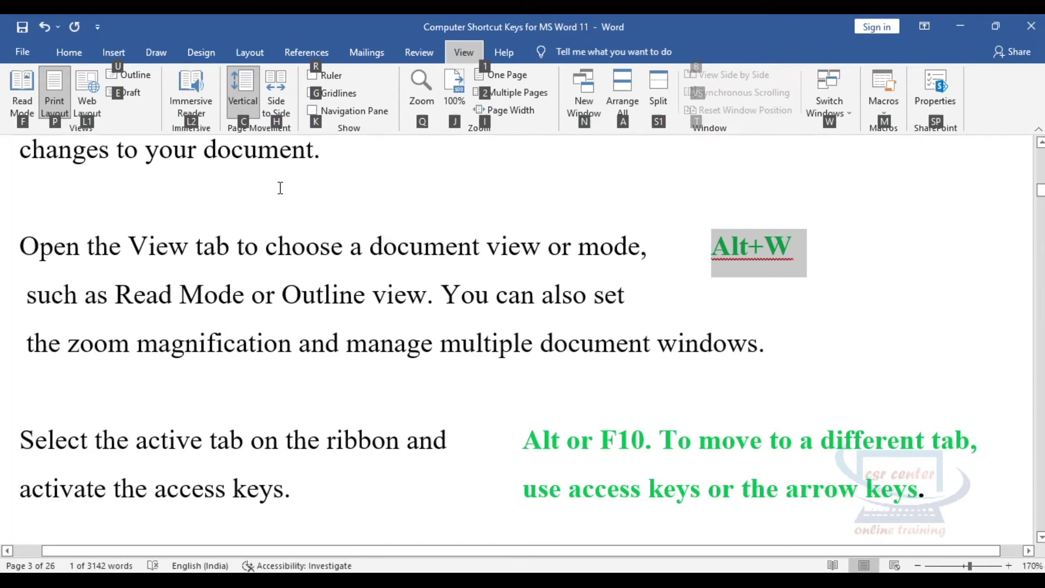
left_click(732, 317)
scroll(707, 321, "down", 3)
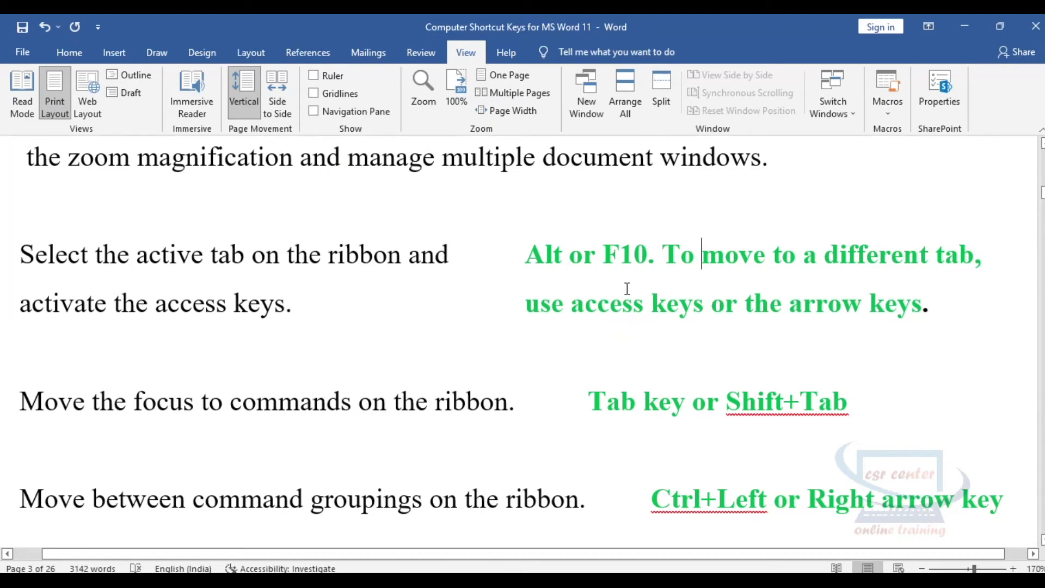
key("alt")
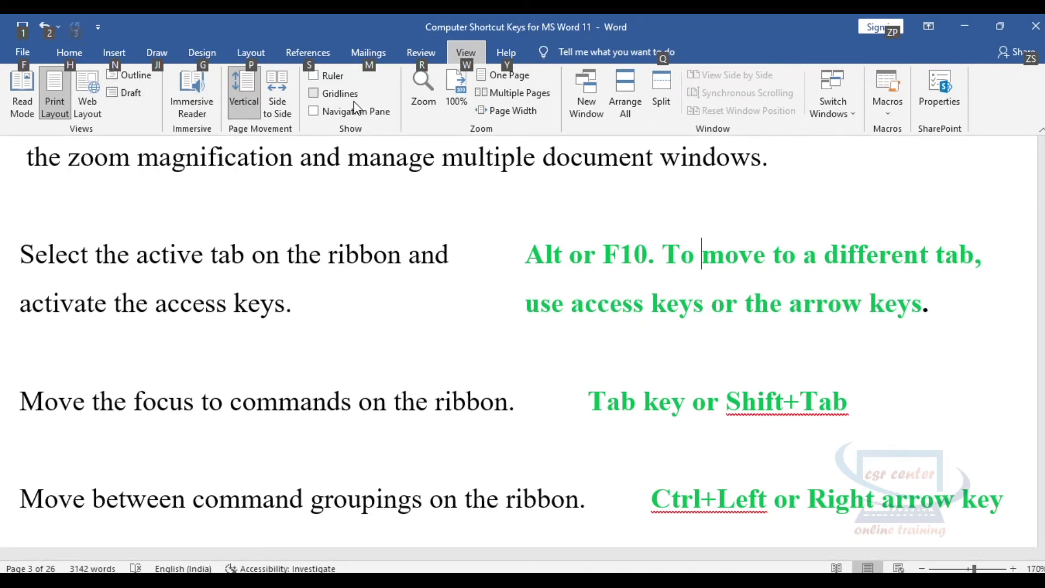
- Move the ribbon from Layout across to the Insert tab and show its access-key letters
key("p")
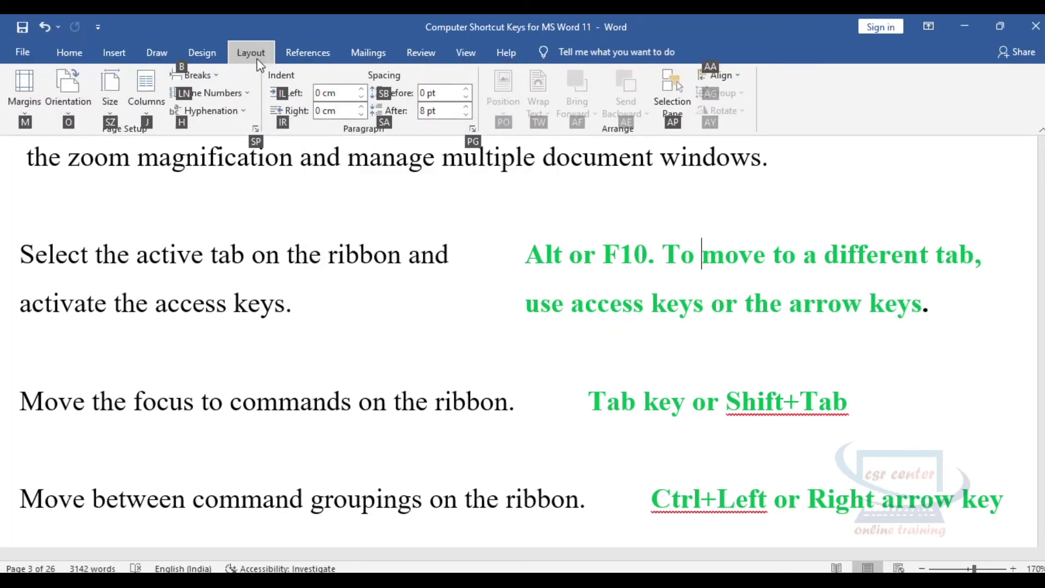
key("Escape")
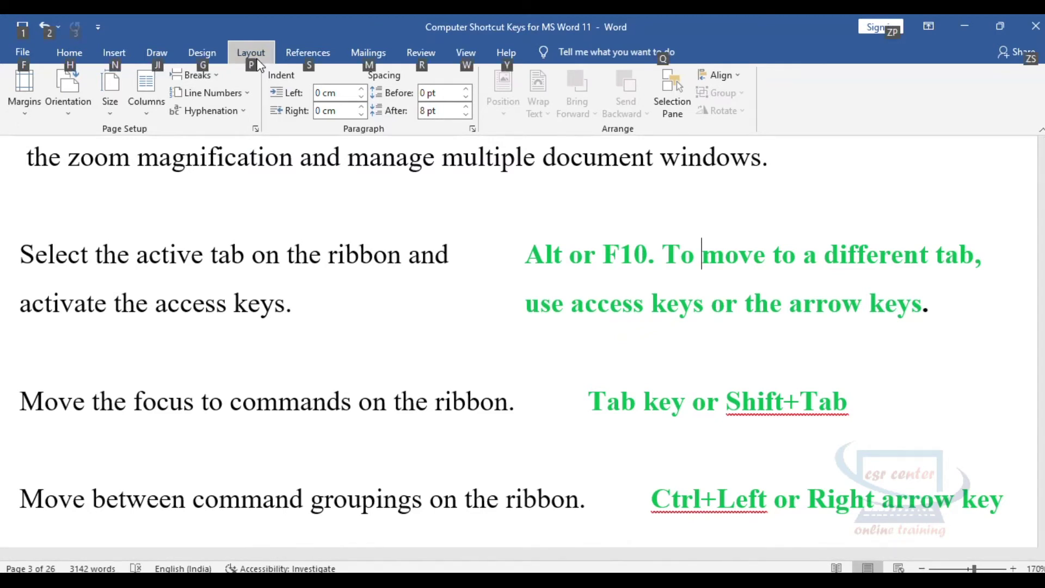
key("h")
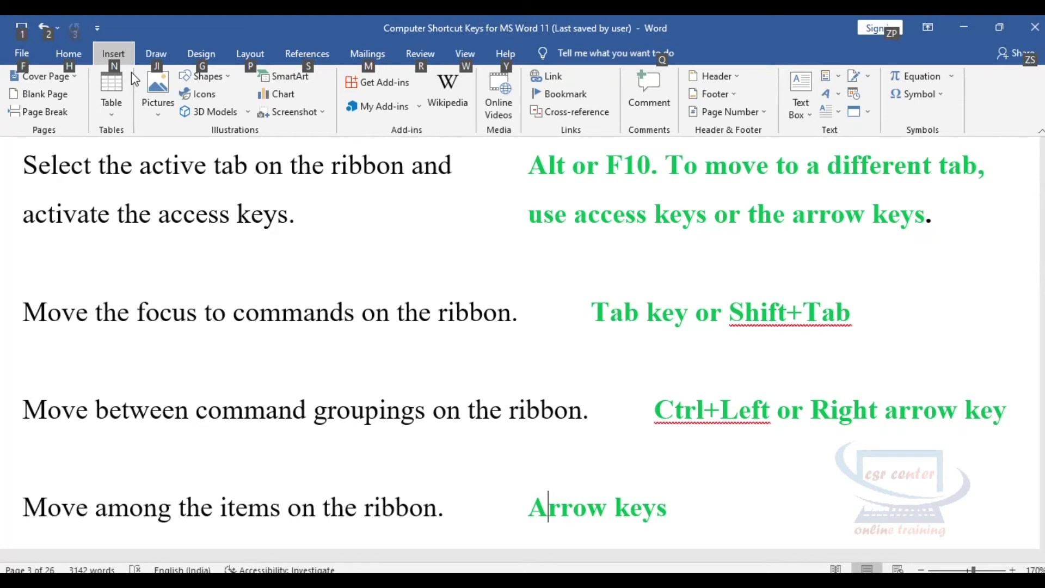
key("n")
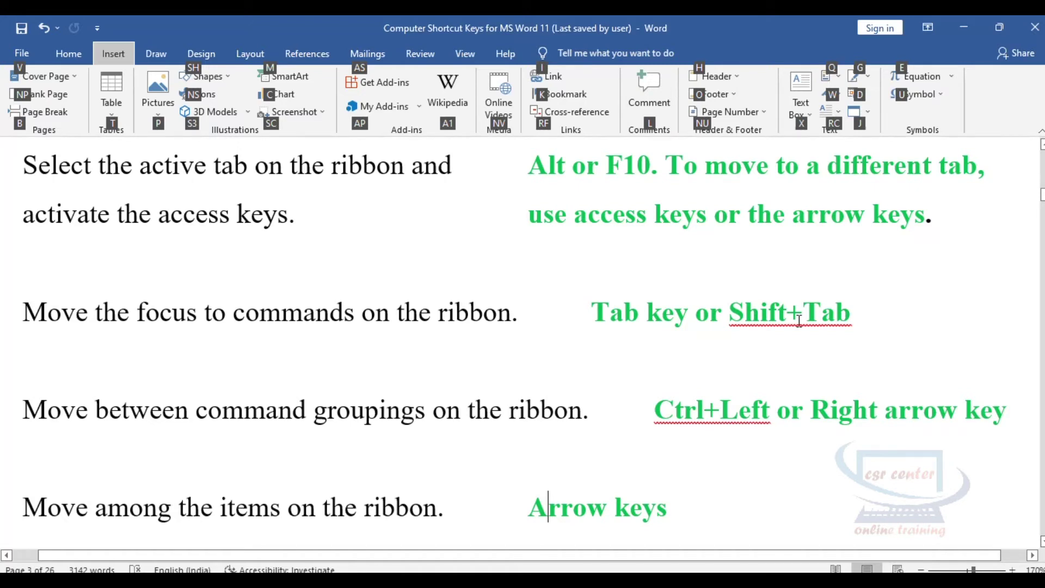
- Tab through the Insert commands, then use Ctrl+Left and Right arrows to reach Icons
key("Tab")
key("Tab")
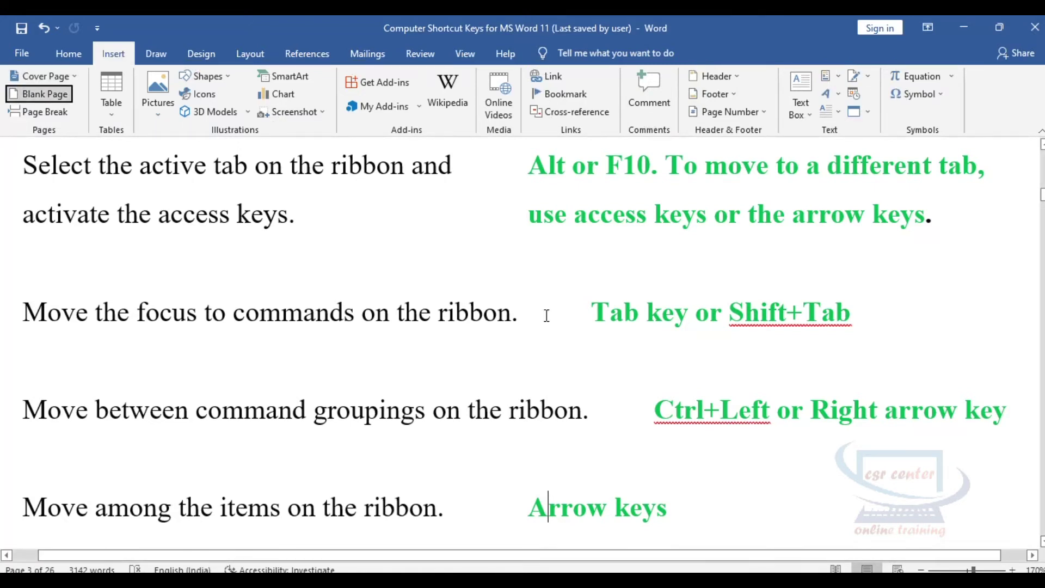
key("Tab")
key("Tab")
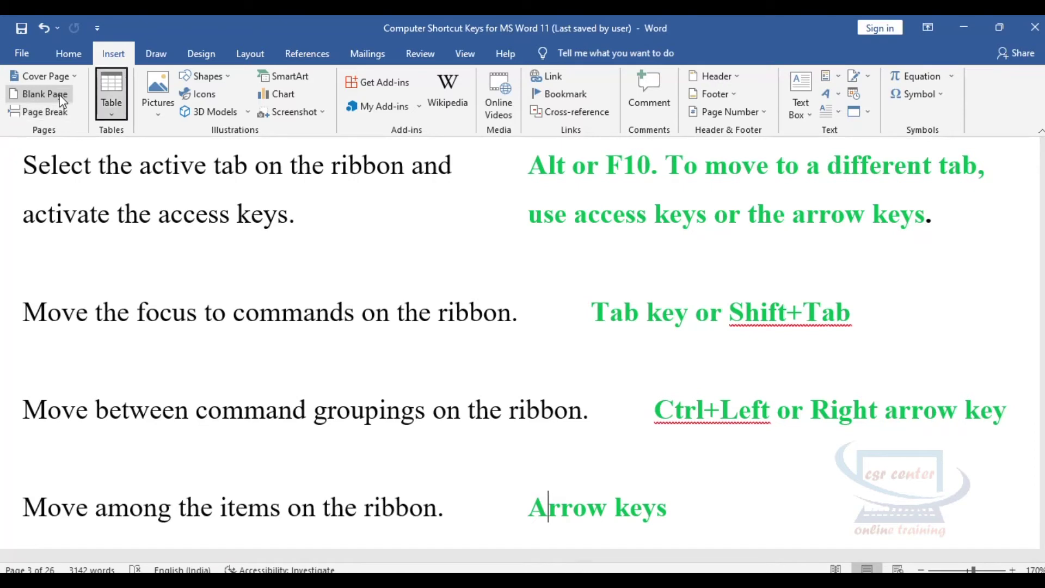
key("Tab")
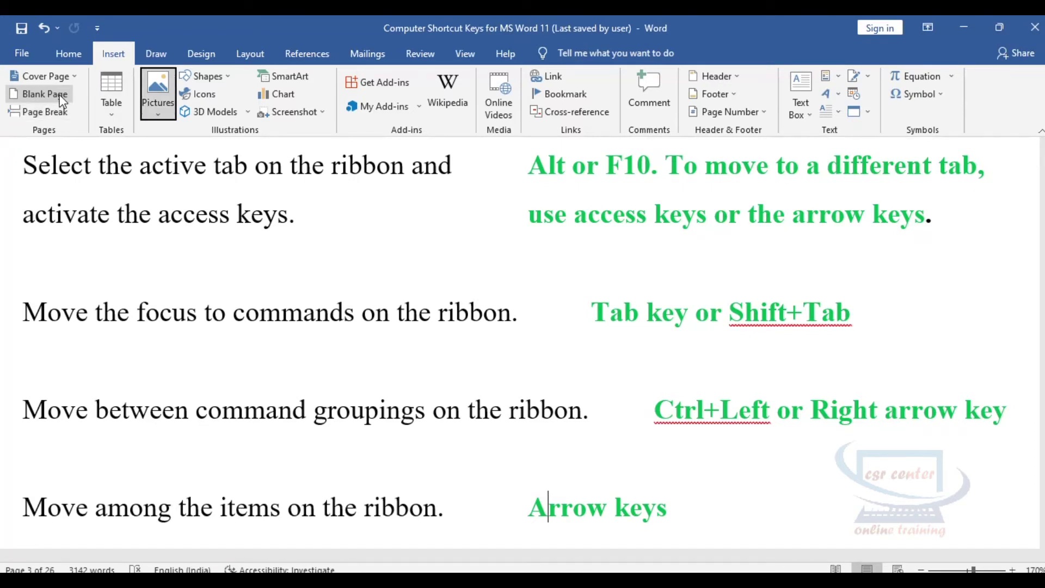
key("Tab")
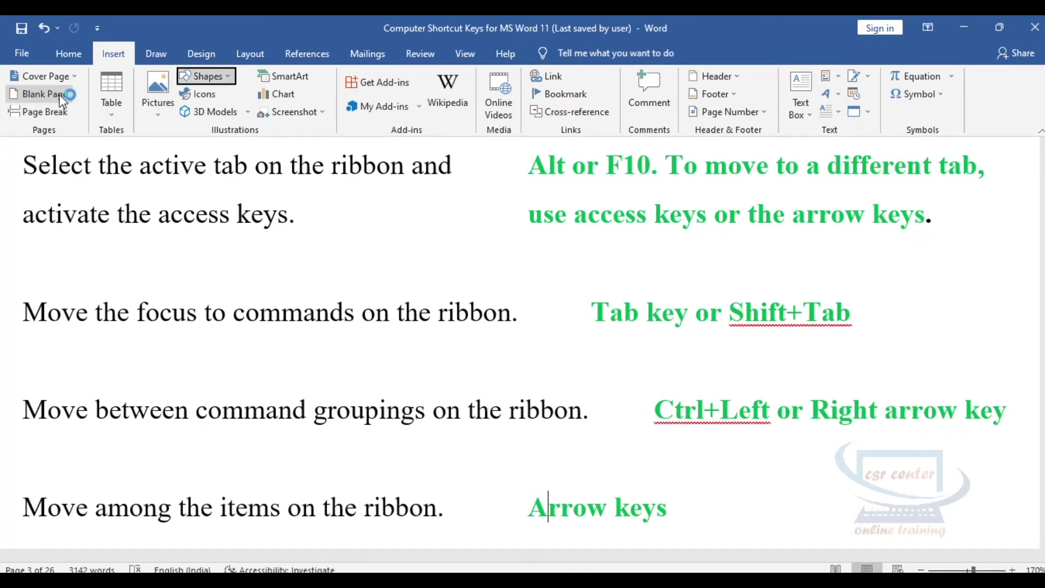
key("ctrl+Left")
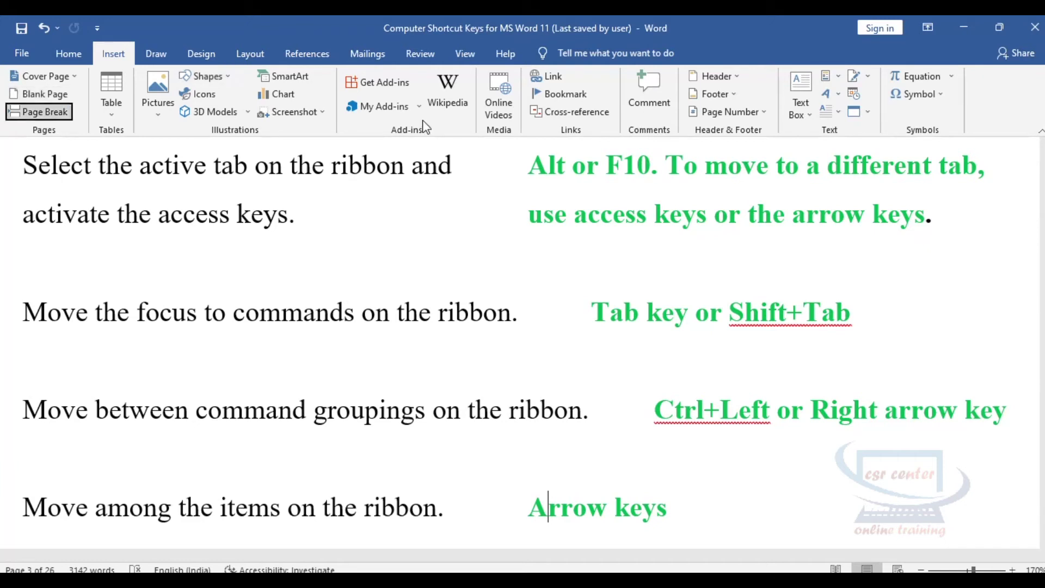
key("Right")
key("Right")
key("Right")
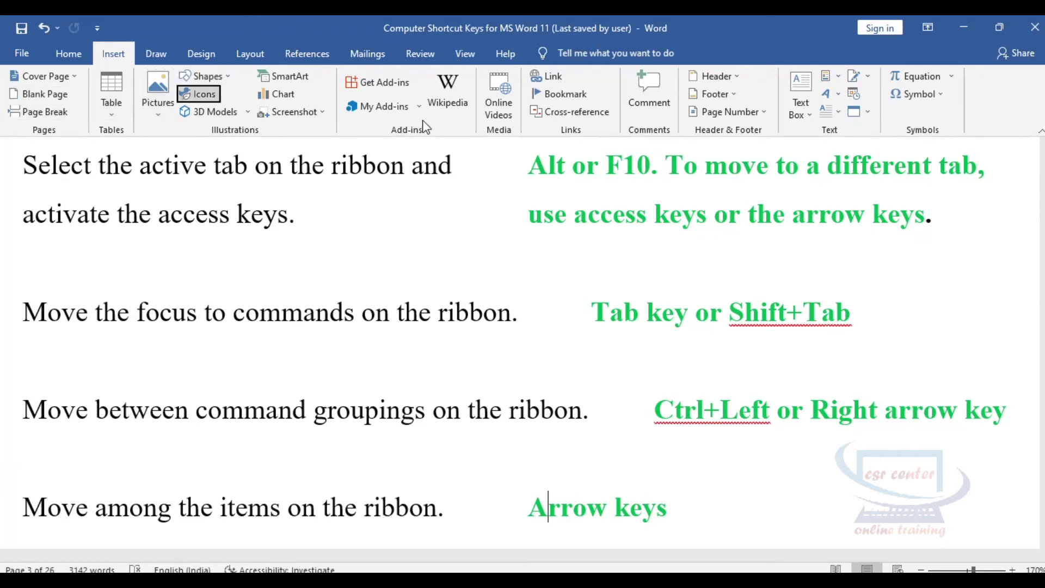
key("Right")
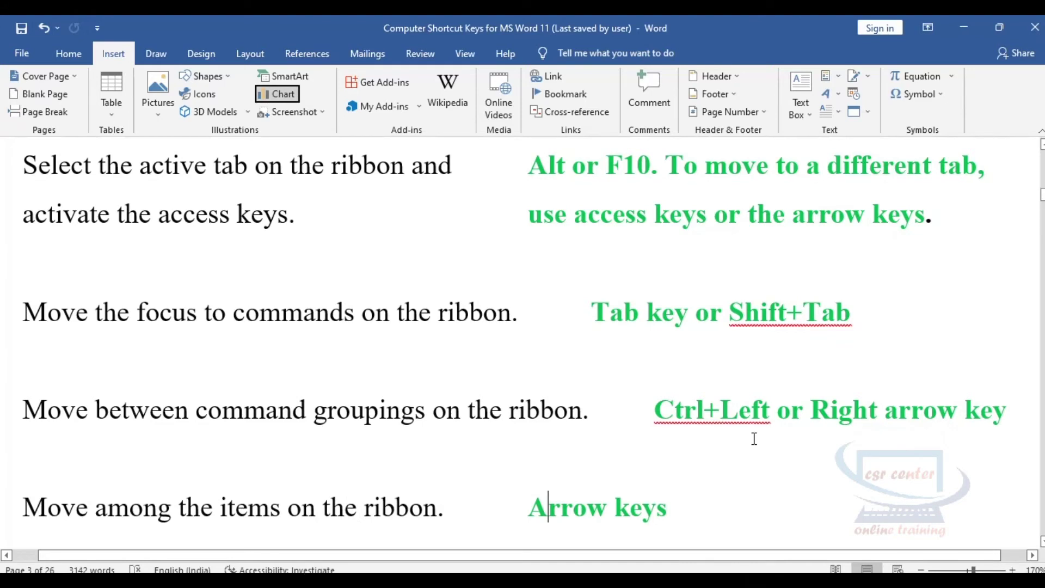
- Jump focus across the Insert groups with Ctrl+Right to Text, then Ctrl+Left back to Pictures
key("ctrl+Right")
key("ctrl+Right")
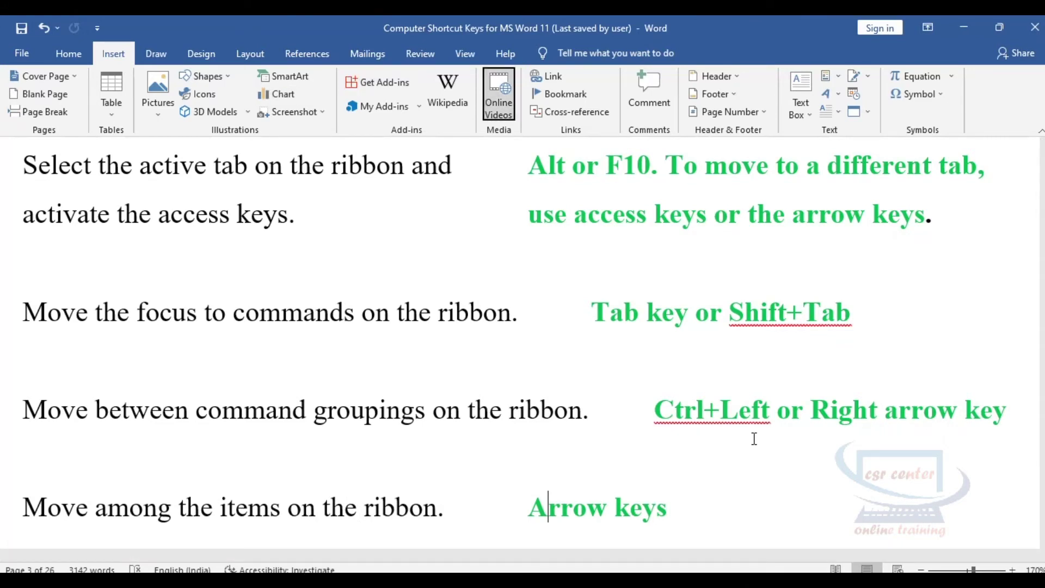
key("ctrl+Right")
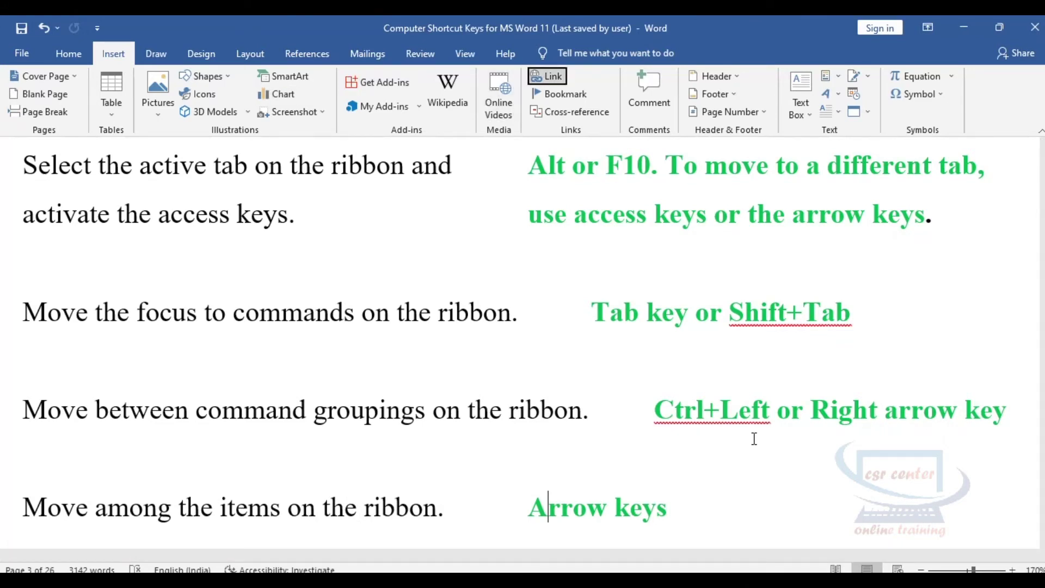
key("ctrl+Right")
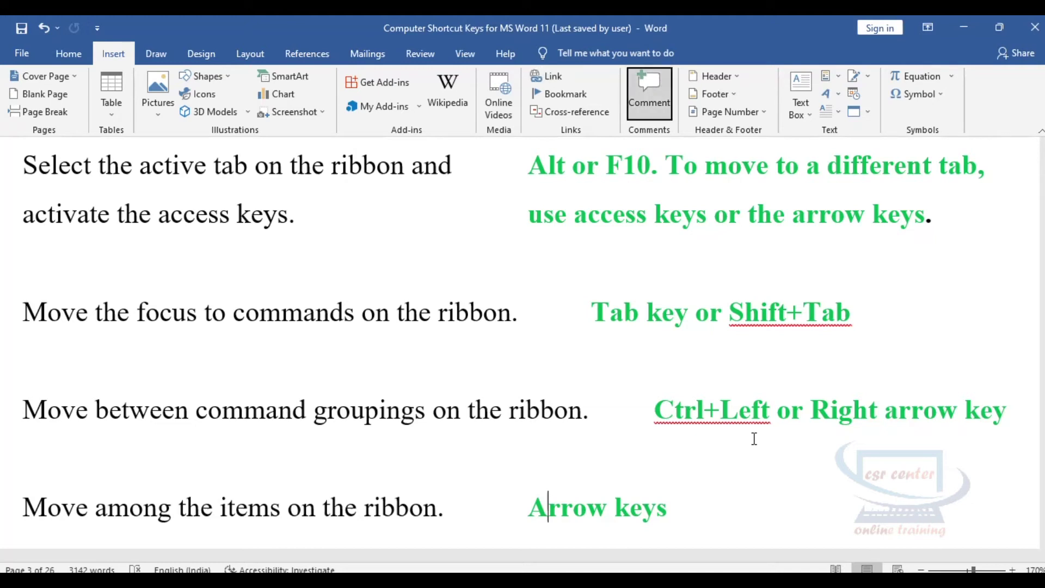
key("ctrl+Right")
key("ctrl+Right")
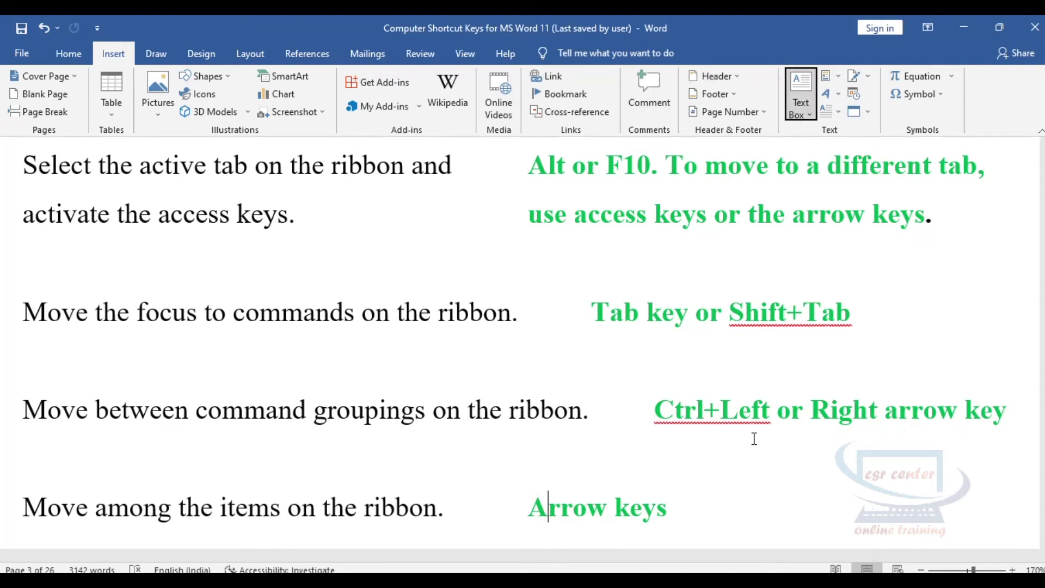
key("ctrl+Right")
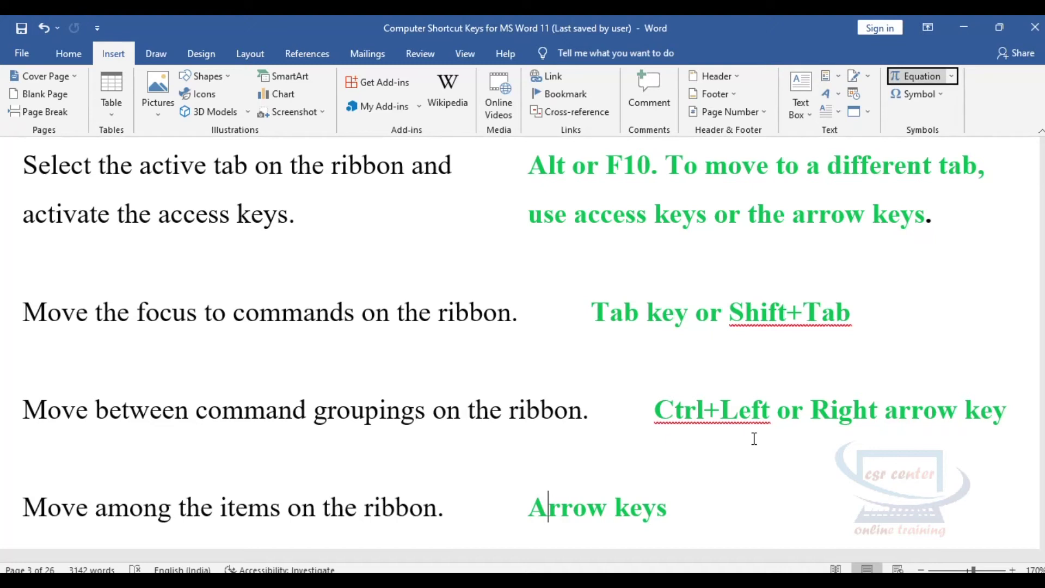
key("ctrl+Left")
key("ctrl+Left")
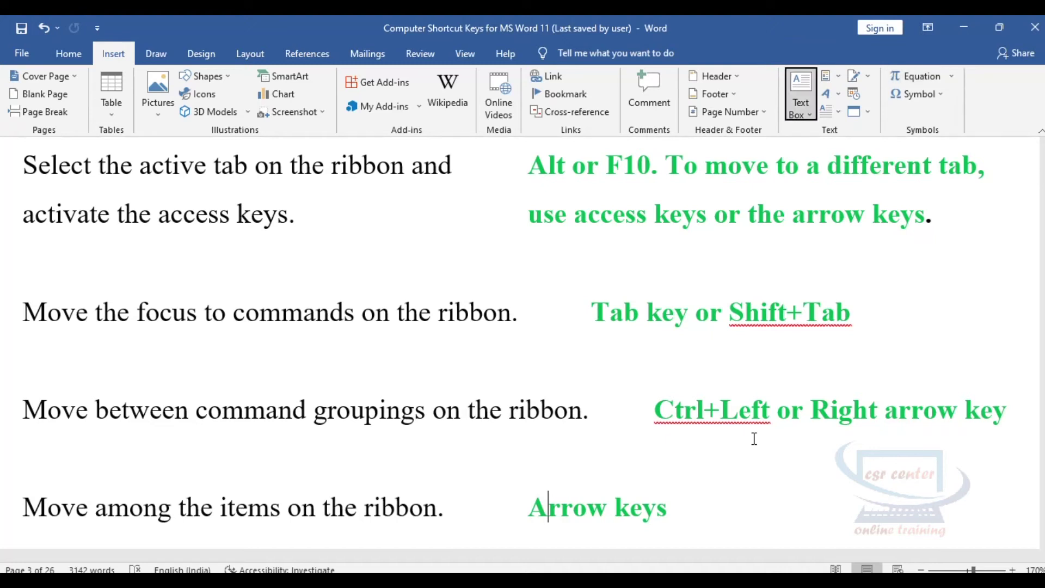
key("ctrl+Left")
key("ctrl+Left")
key("ctrl+Left")
key("ctrl+Left")
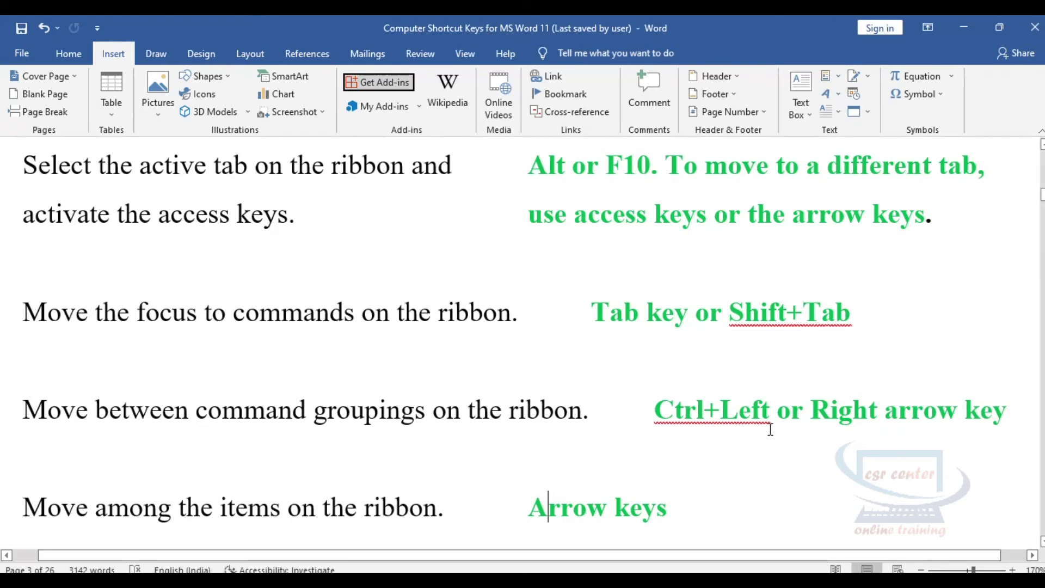
key("ctrl+Left")
scroll(558, 331, "down", 3)
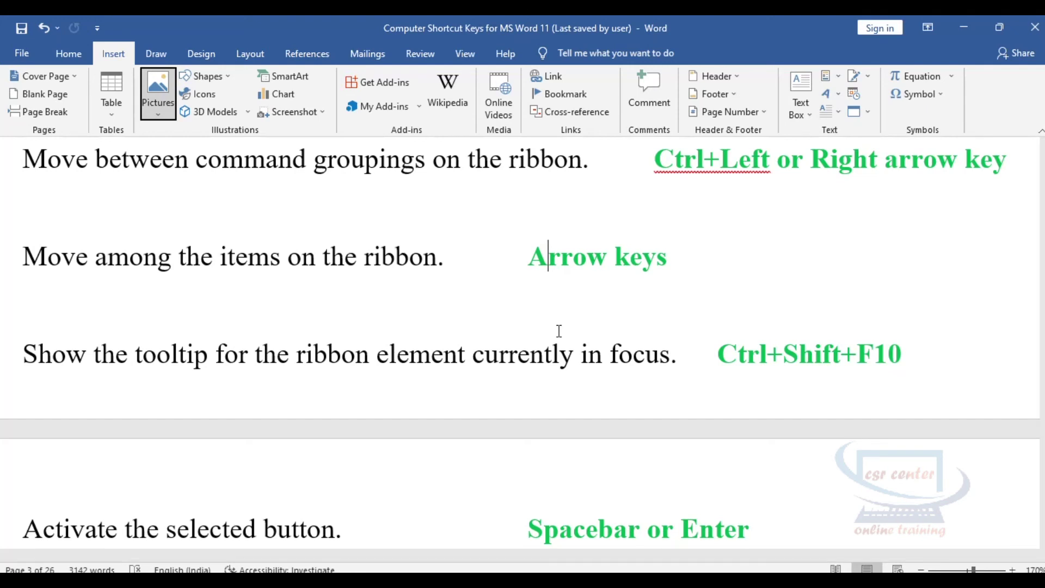
- Move focus to Shapes, show its description with Ctrl+Shift+F10, and open the shapes gallery
key("Right")
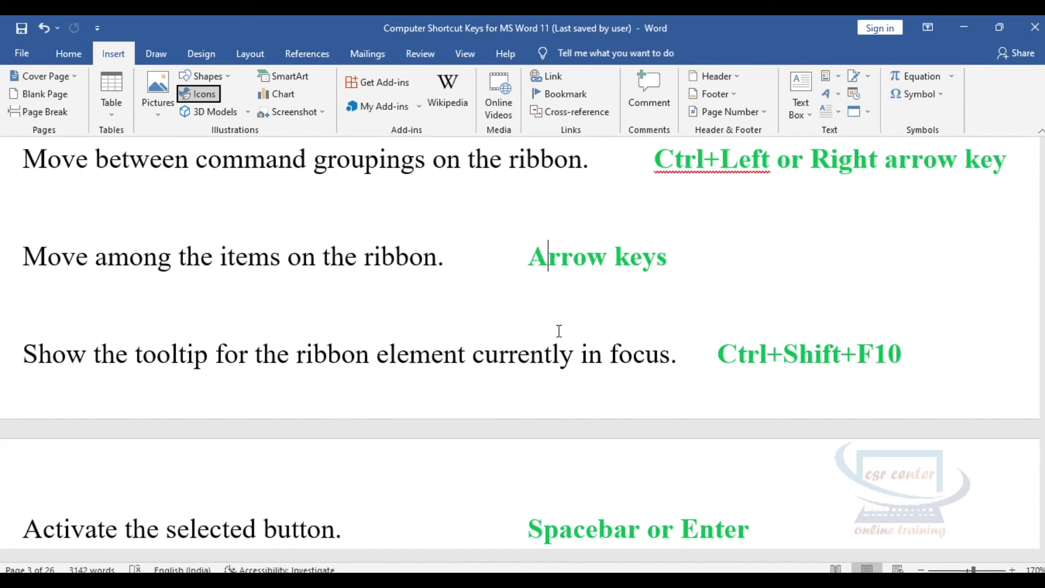
key("Up")
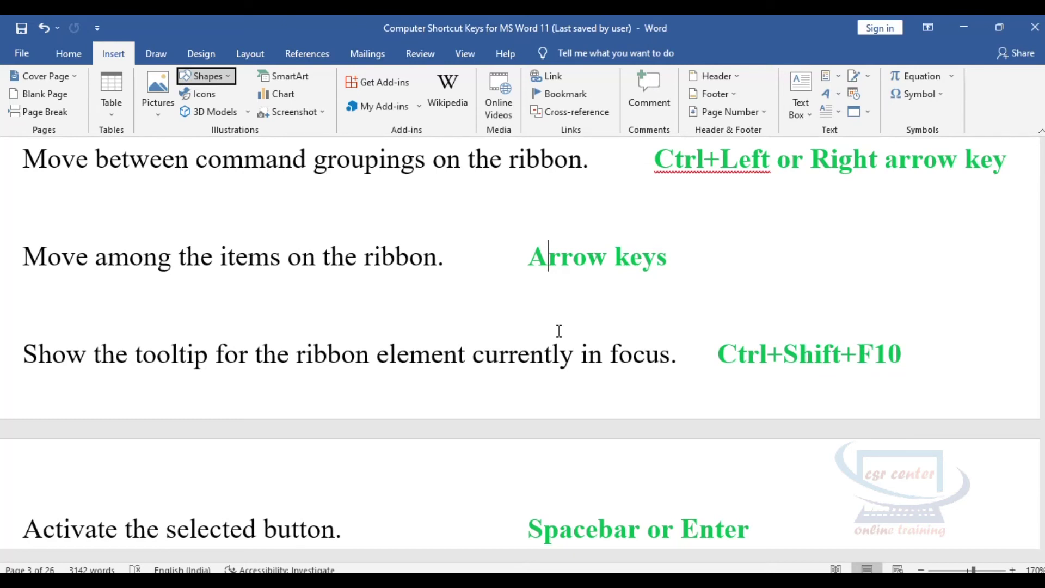
key("ctrl+shift+F10")
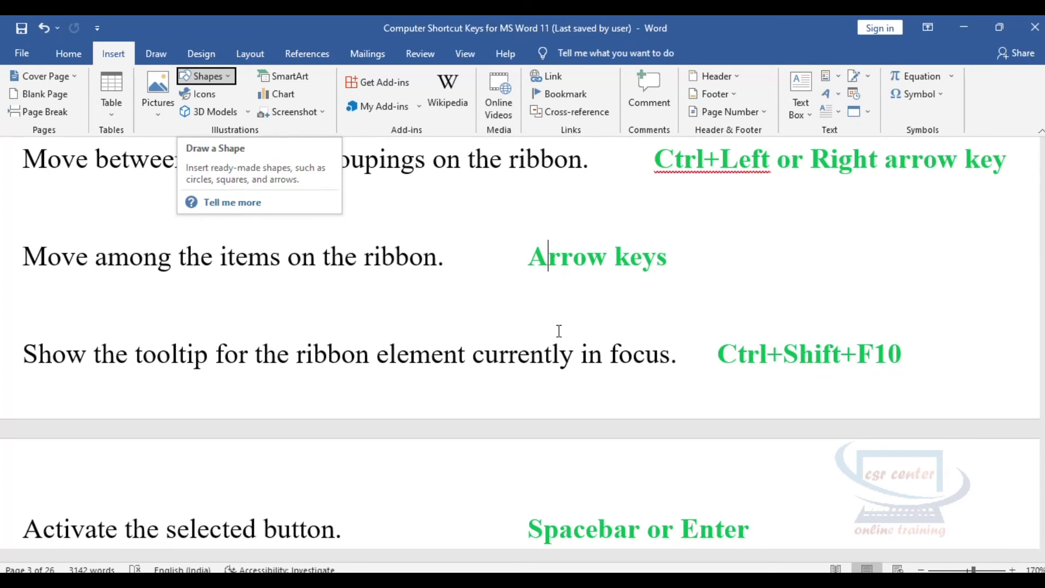
scroll(552, 309, "down", 2)
scroll(552, 309, "down", 2)
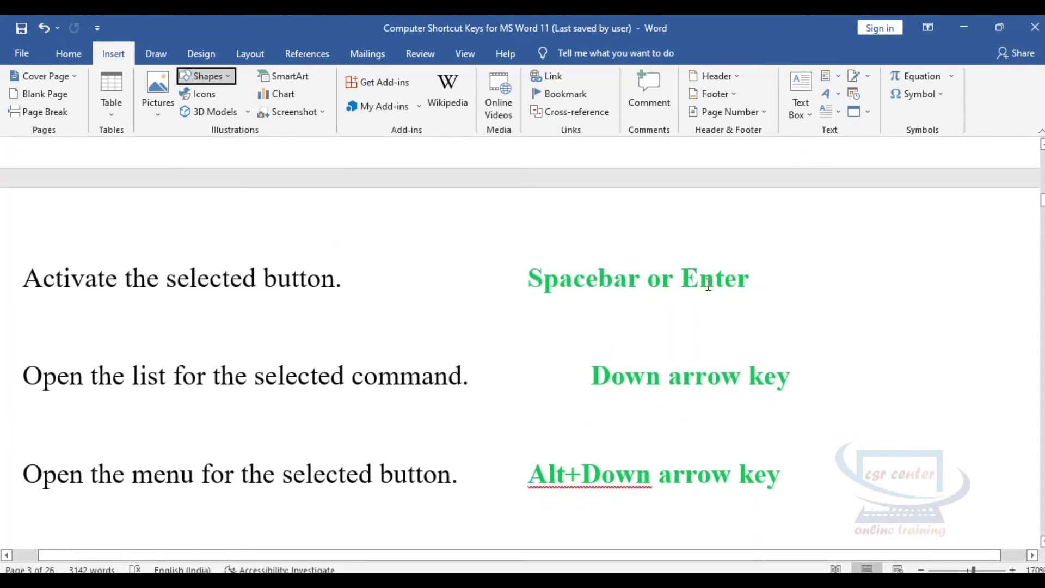
scroll(707, 285, "up", 1)
scroll(708, 285, "up", 1)
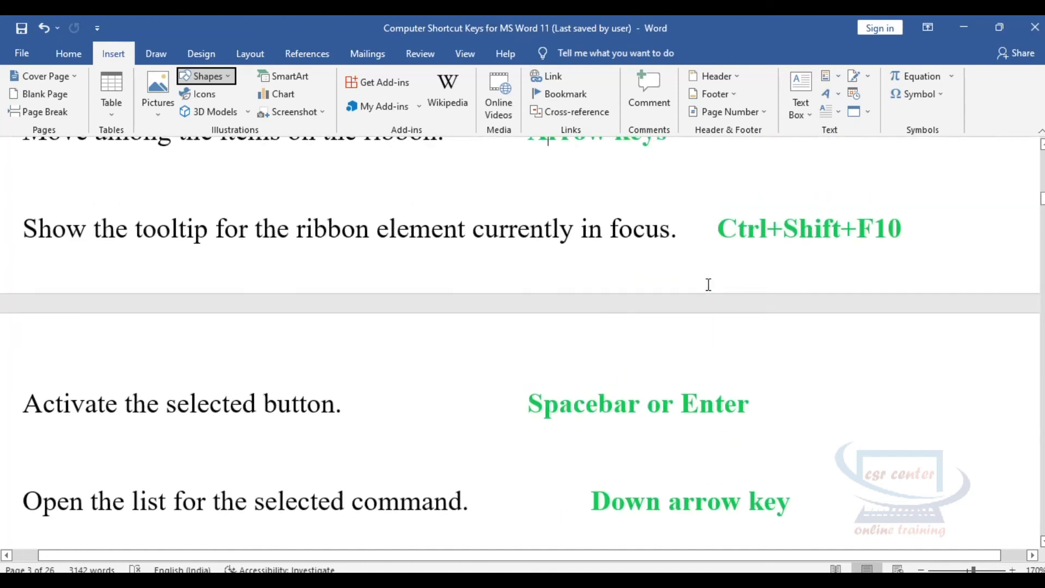
scroll(686, 305, "down", 1)
key("ctrl+shift+F10")
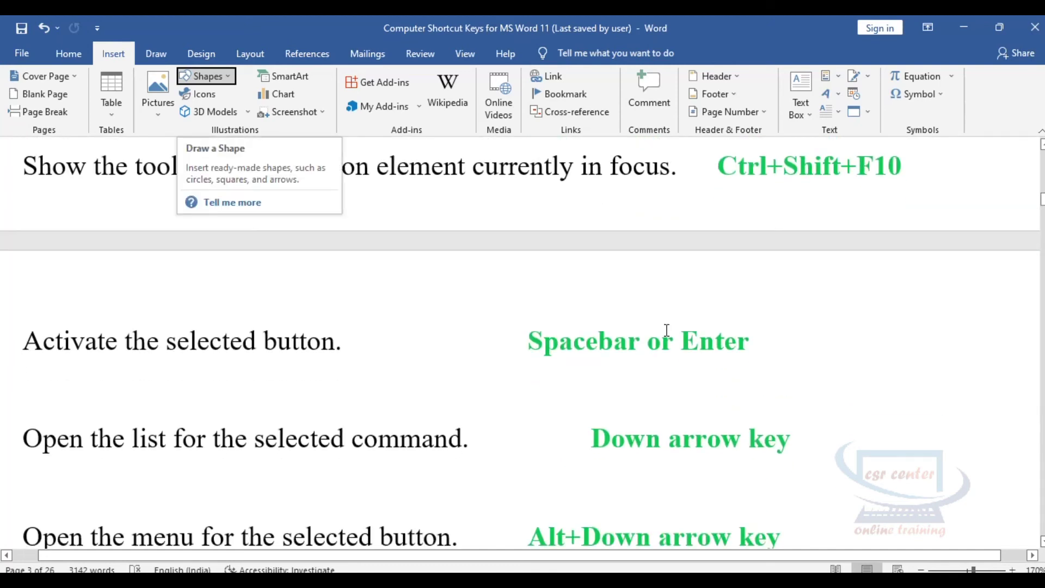
key("Return")
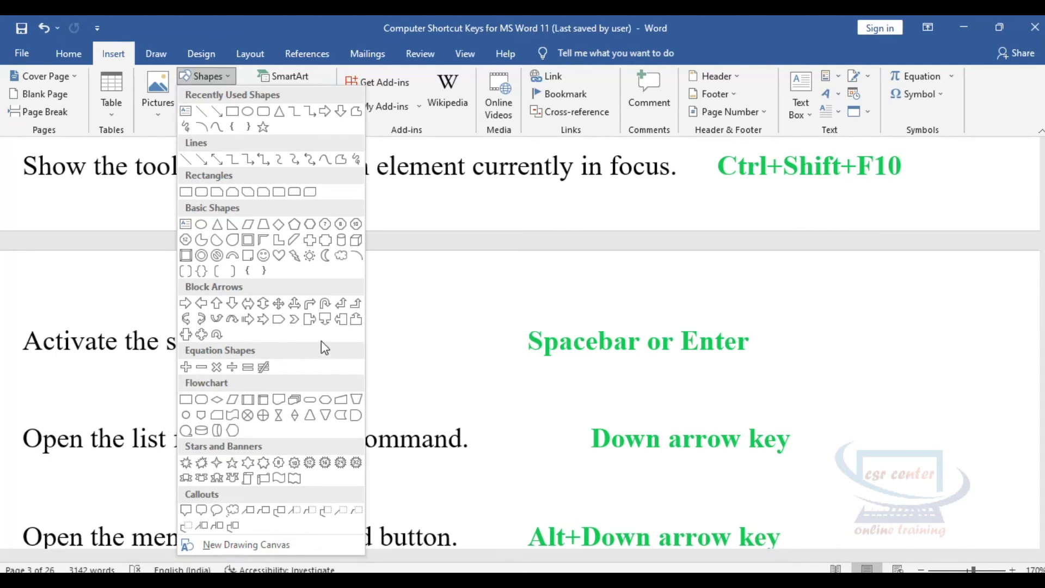
- Arrow through the shapes gallery from trapezoid to pentagon and insert the pentagon
key("Down")
key("Up")
key("Up")
key("Up")
key("Up")
key("Up")
key("Up")
key("Up")
key("Up")
key("Up")
key("Left")
key("Left")
key("Left")
key("Left")
key("Left")
key("Down")
key("Down")
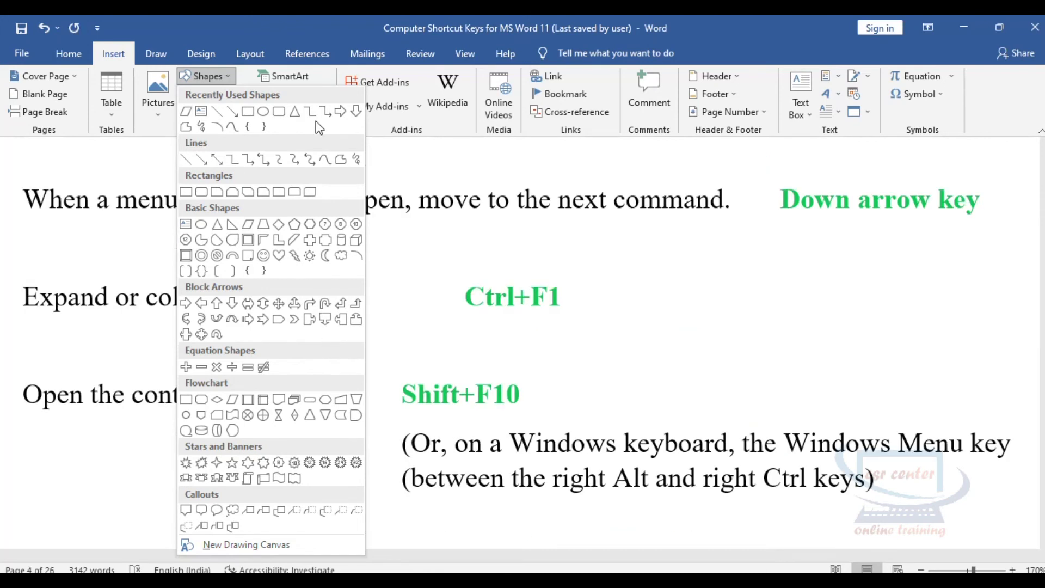
key("Down")
key("Down")
key("Down")
key("Right")
key("Right")
key("Return")
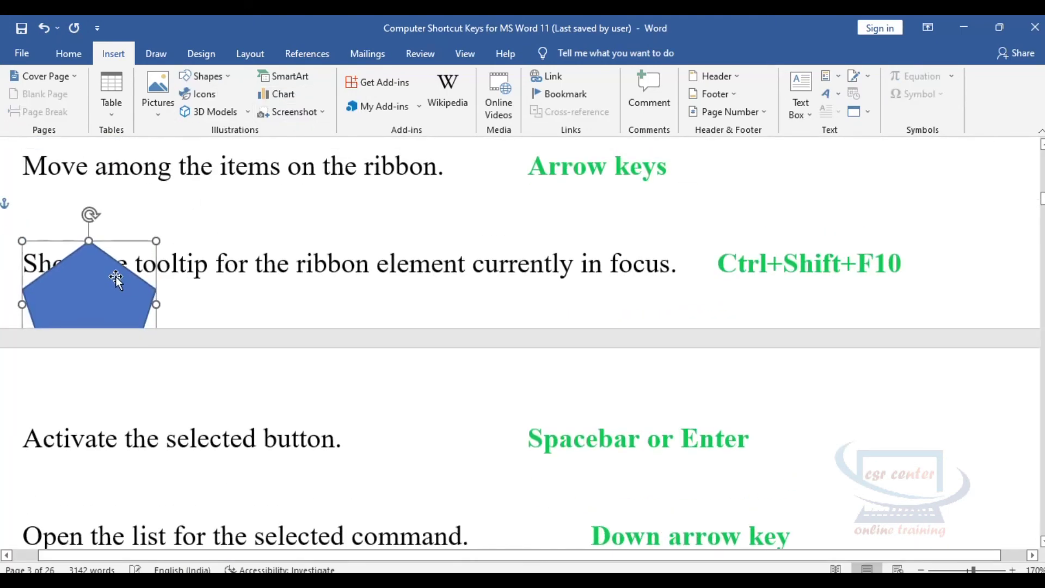
- Nudge the pentagon up and right over the first line, then highlight the Ctrl+F1 text
key("Up")
key("Up")
key("Up")
key("Up")
key("Up")
key("Up")
key("Right")
key("Right")
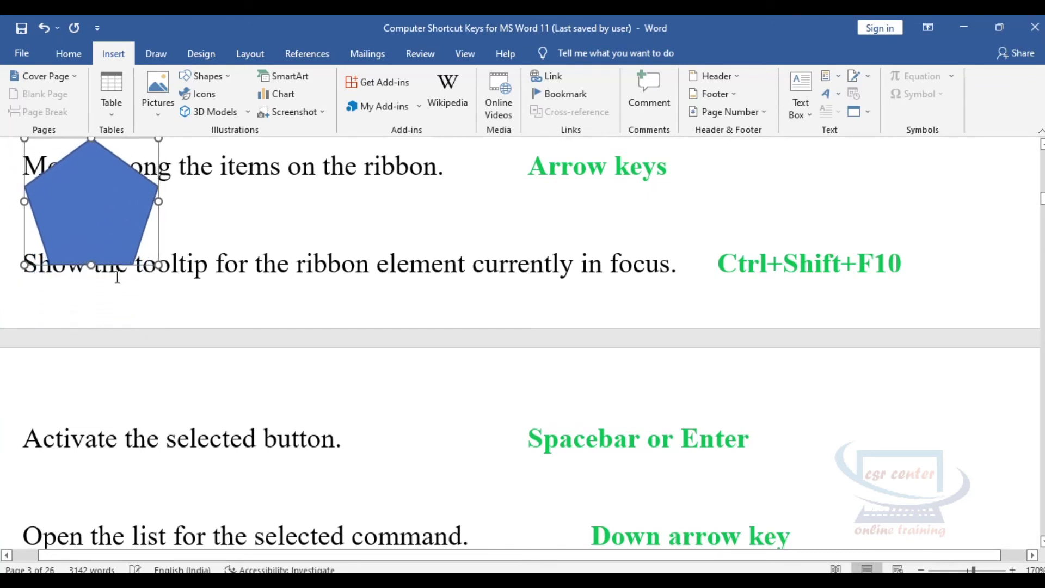
key("Right")
key("Right")
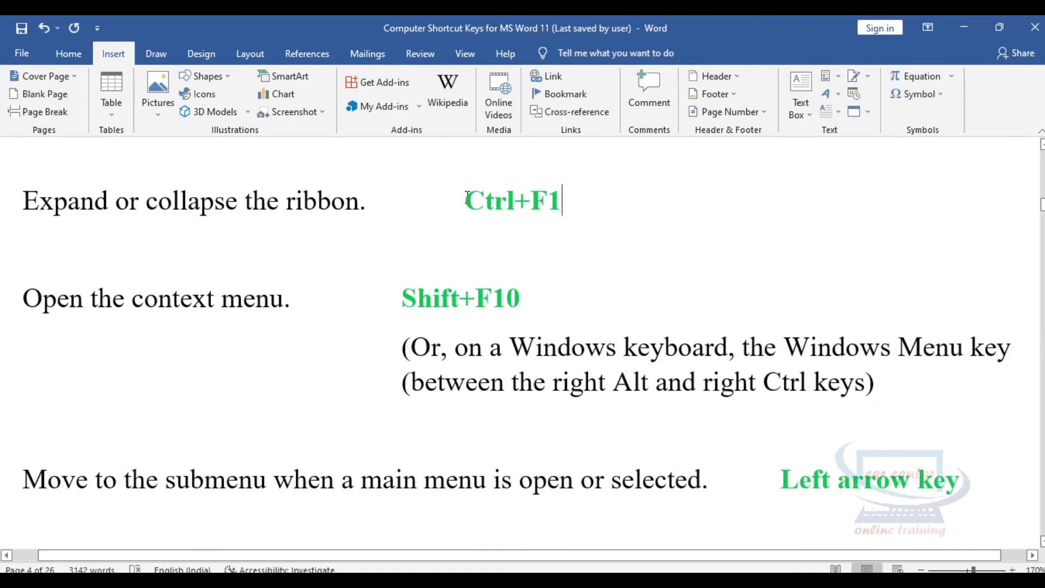
left_click_drag(561, 201, 599, 214)
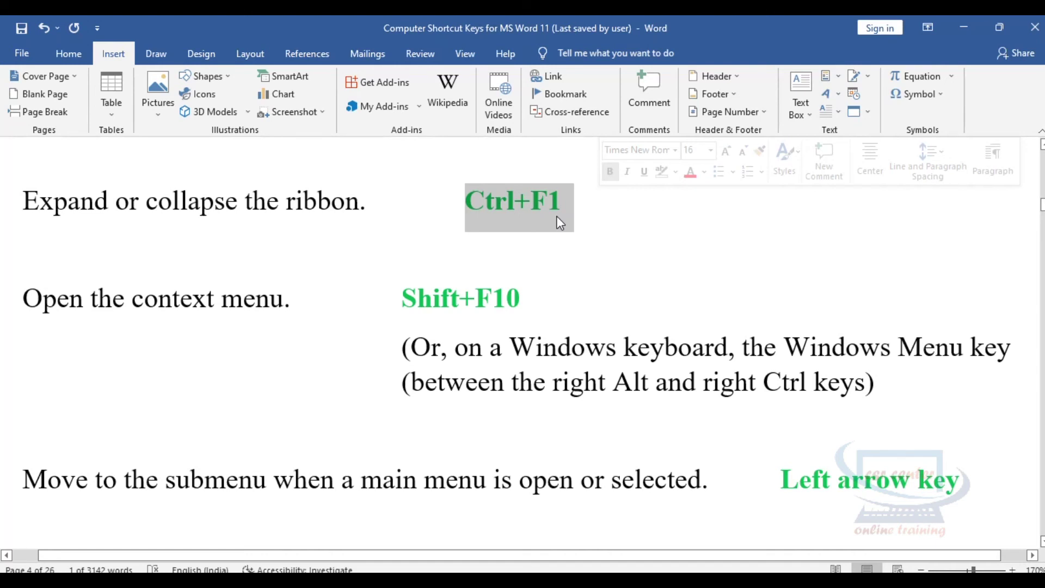
- Place the cursor on the empty line and show the Draw, Design and Layout tabs
left_click(439, 241)
left_click(155, 54)
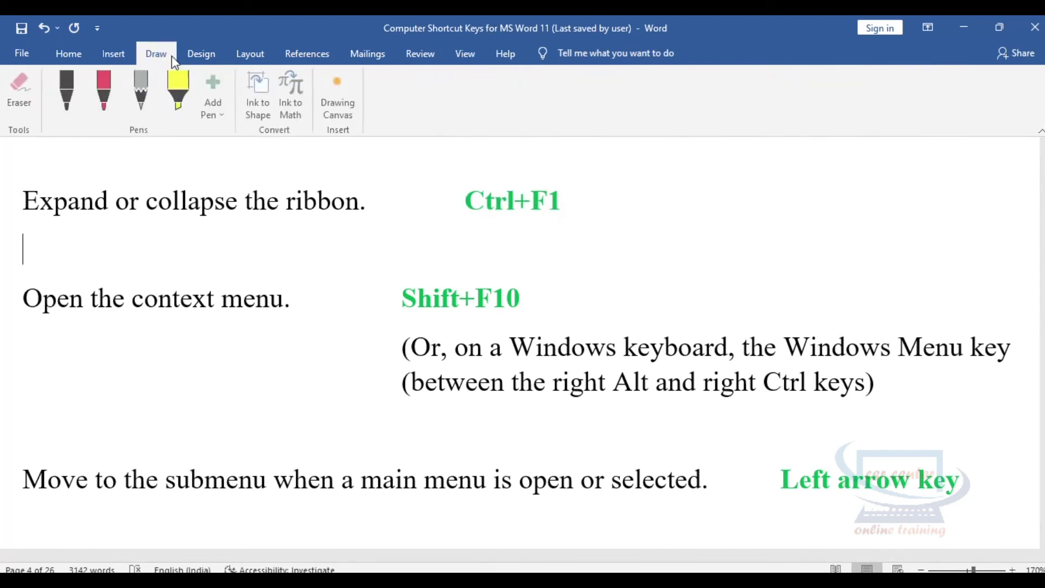
left_click(201, 54)
left_click(250, 53)
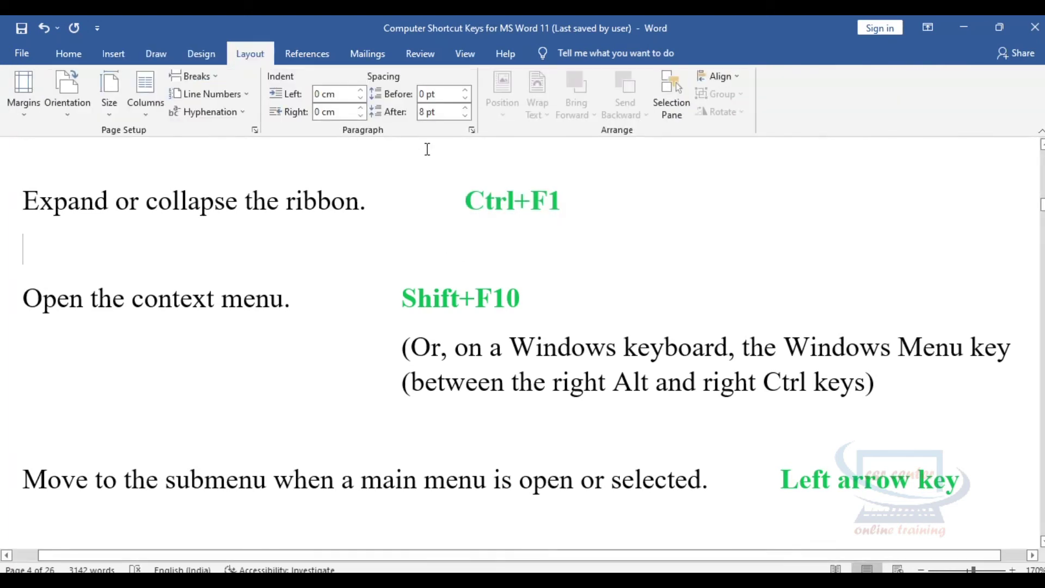
left_click(750, 159)
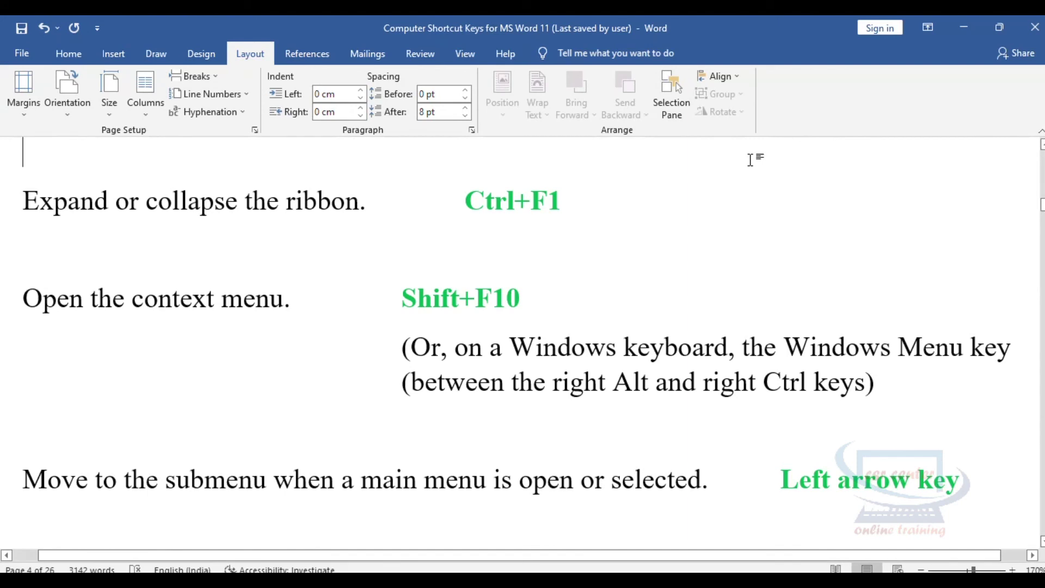
- Collapse the ribbon from its right-click menu, pin it back, then toggle it twice with Ctrl+F1
right_click(794, 122)
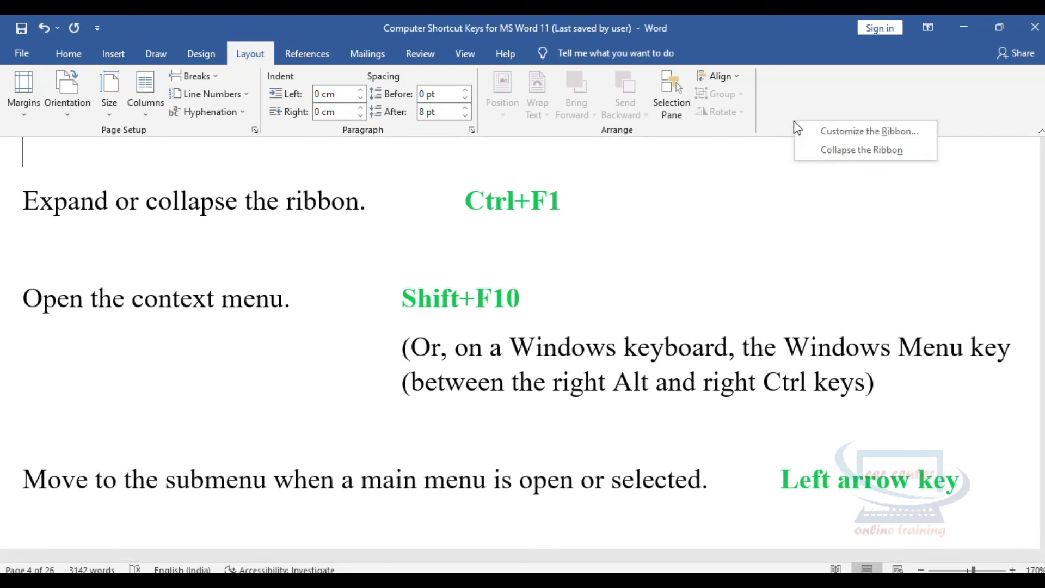
left_click(828, 152)
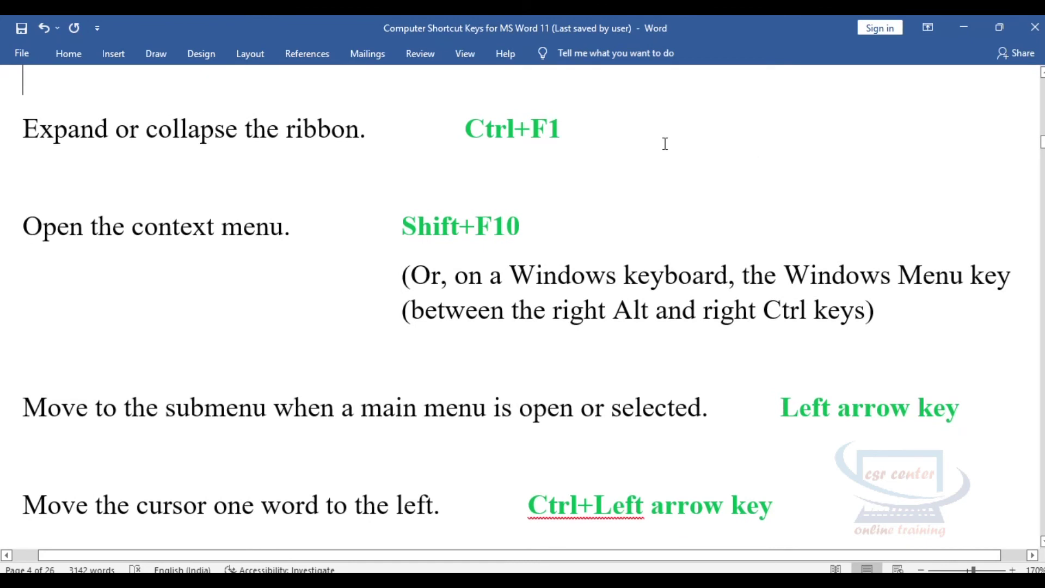
left_click(69, 54)
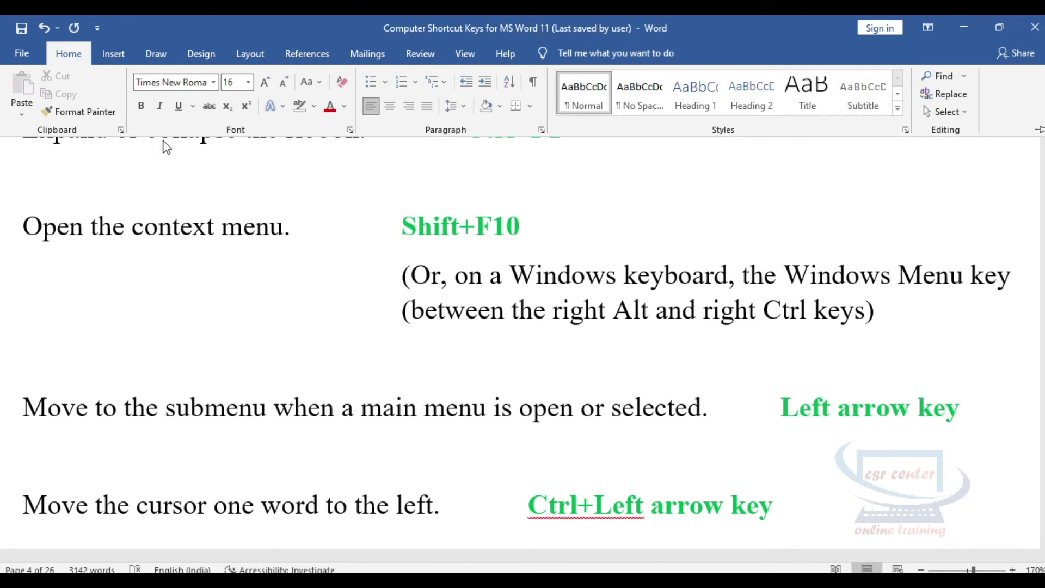
right_click(151, 124)
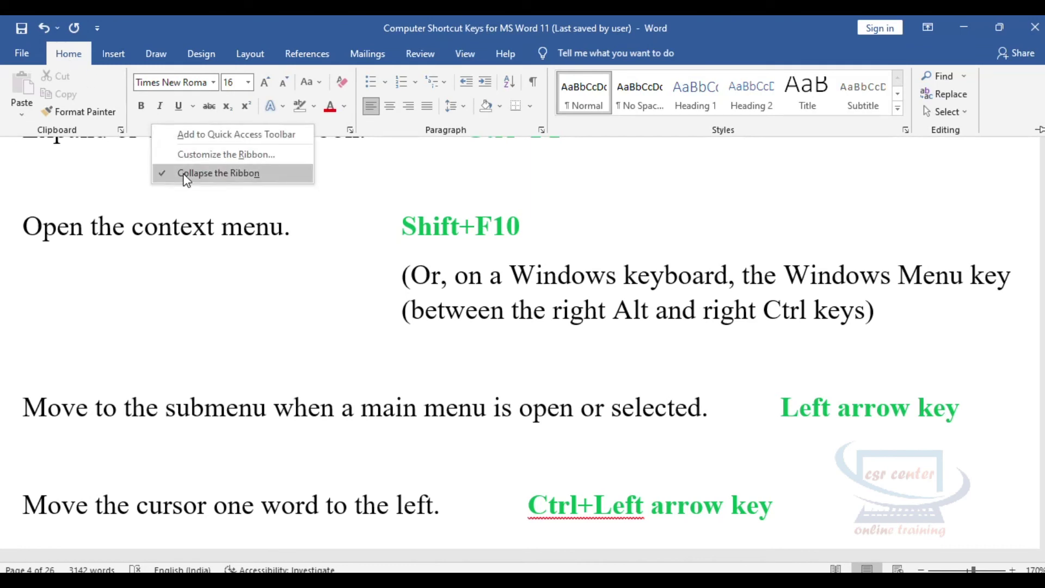
left_click(184, 173)
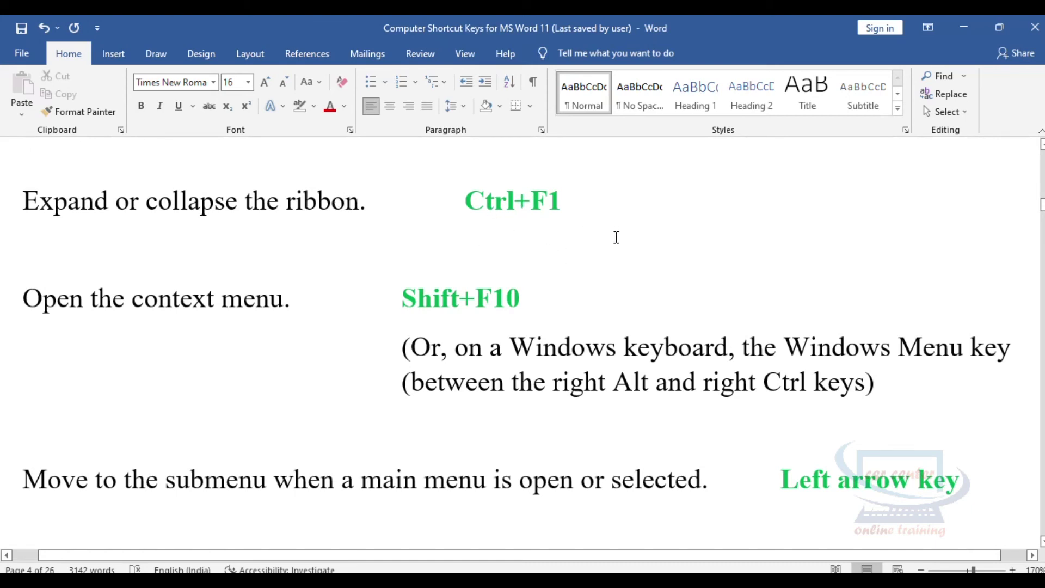
key("ctrl+F1")
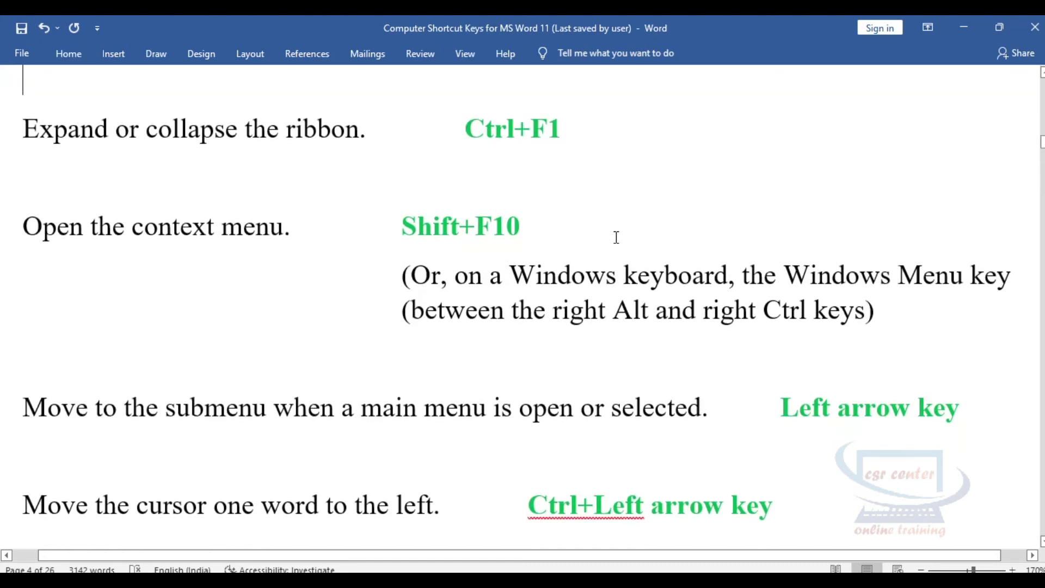
key("ctrl+F1")
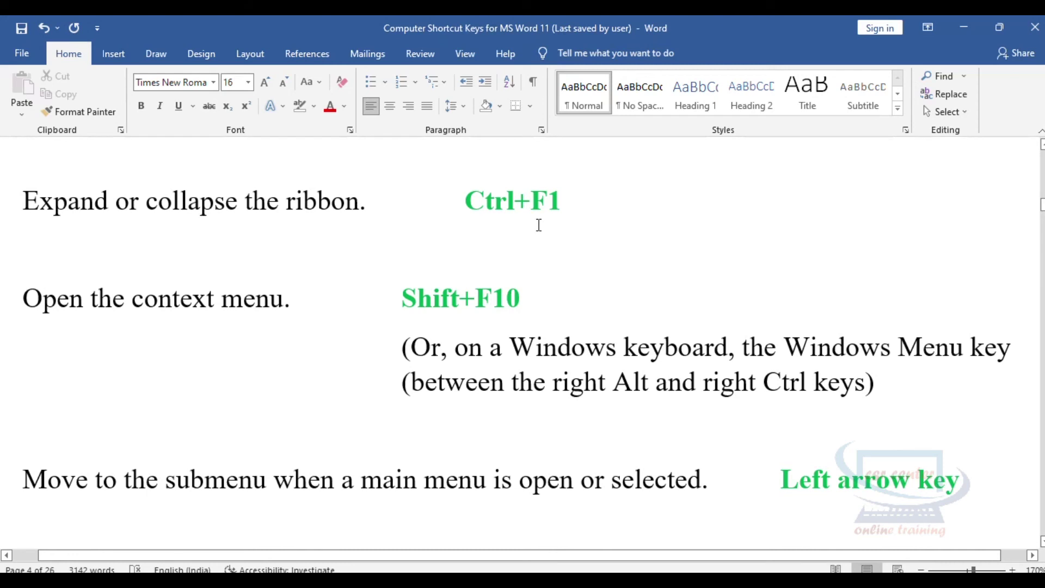
- Open the context menu with Shift+F10 and by right-clicking near the Shift+F10 row, closing it each time
scroll(538, 225, "down", 2)
left_click(625, 257)
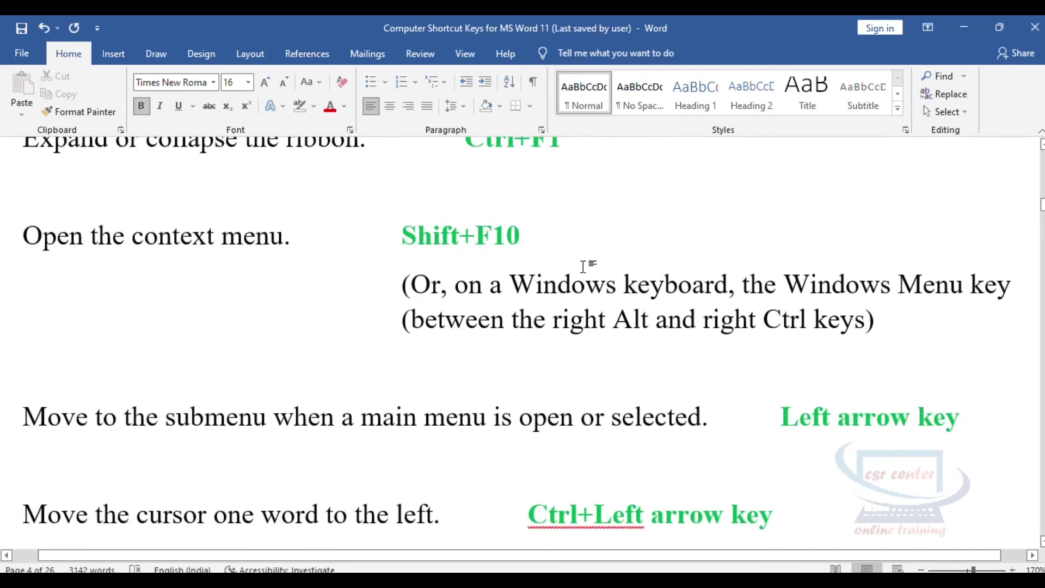
key("shift+F10")
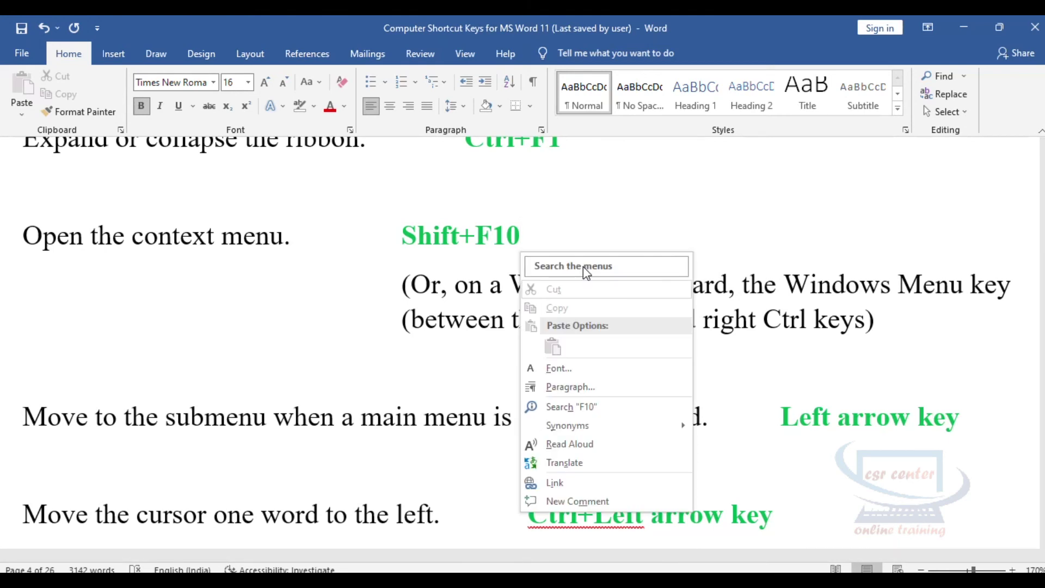
right_click(561, 250)
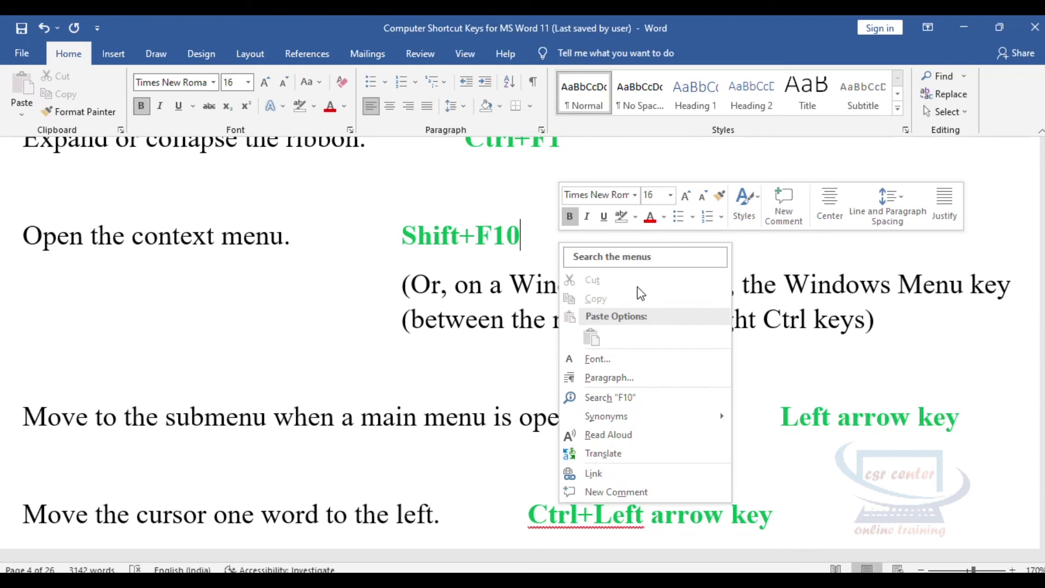
left_click(509, 294)
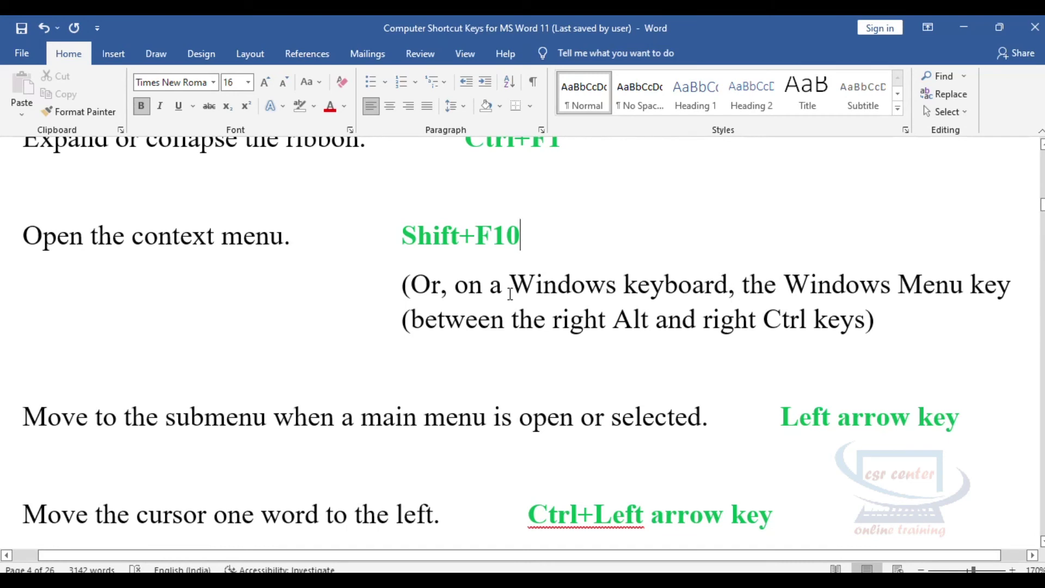
key("shift+F10")
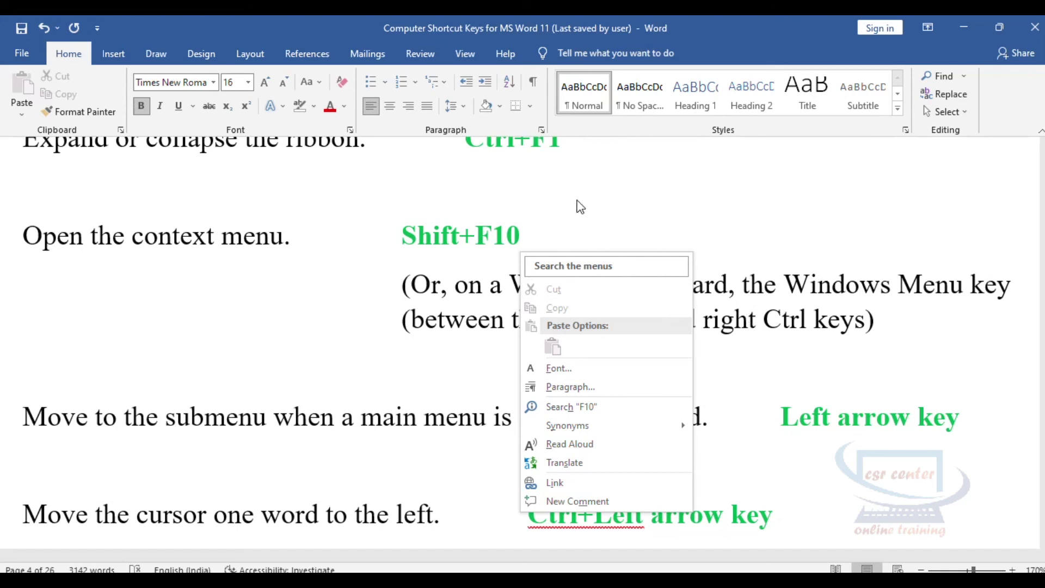
left_click(495, 230)
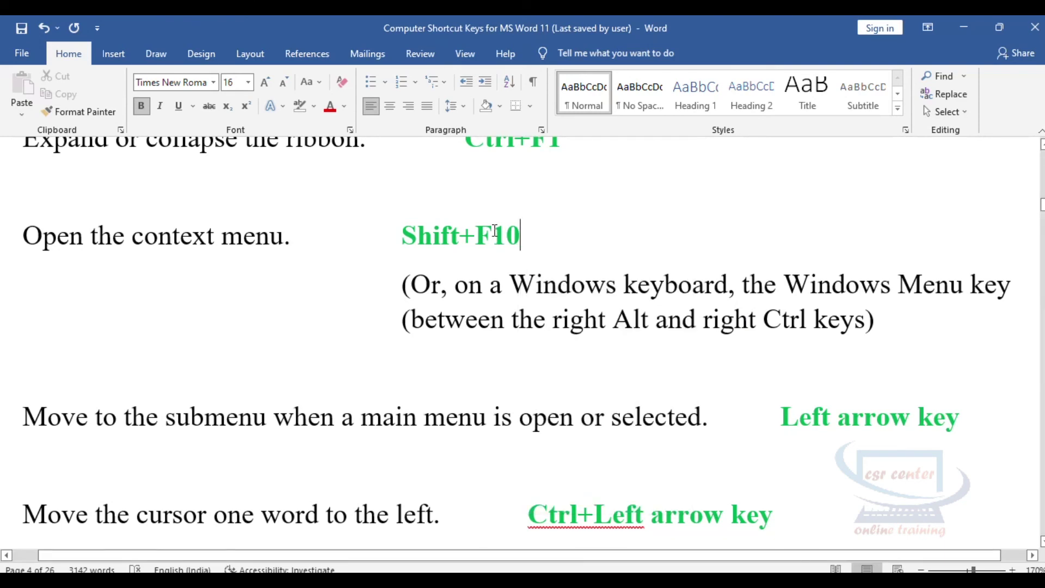
scroll(494, 230, "down", 5)
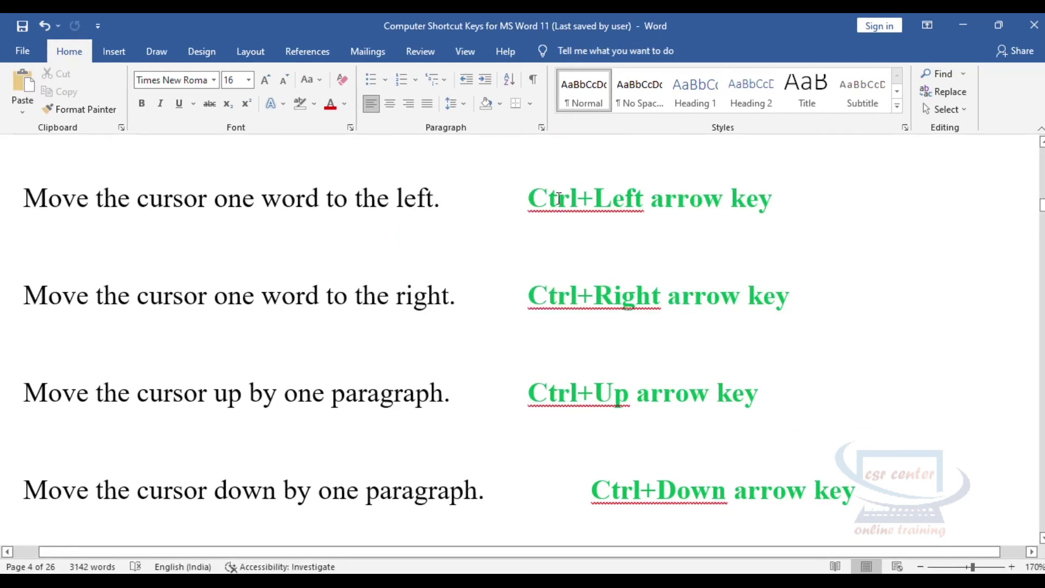
left_click_drag(527, 198, 786, 198)
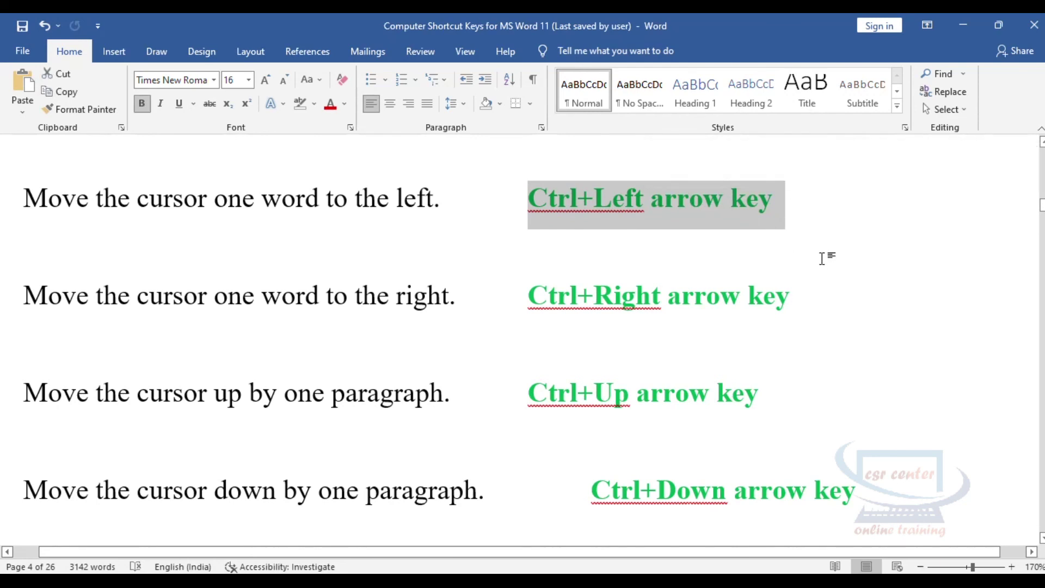
left_click_drag(527, 294, 779, 289)
left_click_drag(529, 396, 762, 397)
left_click_drag(592, 493, 834, 490)
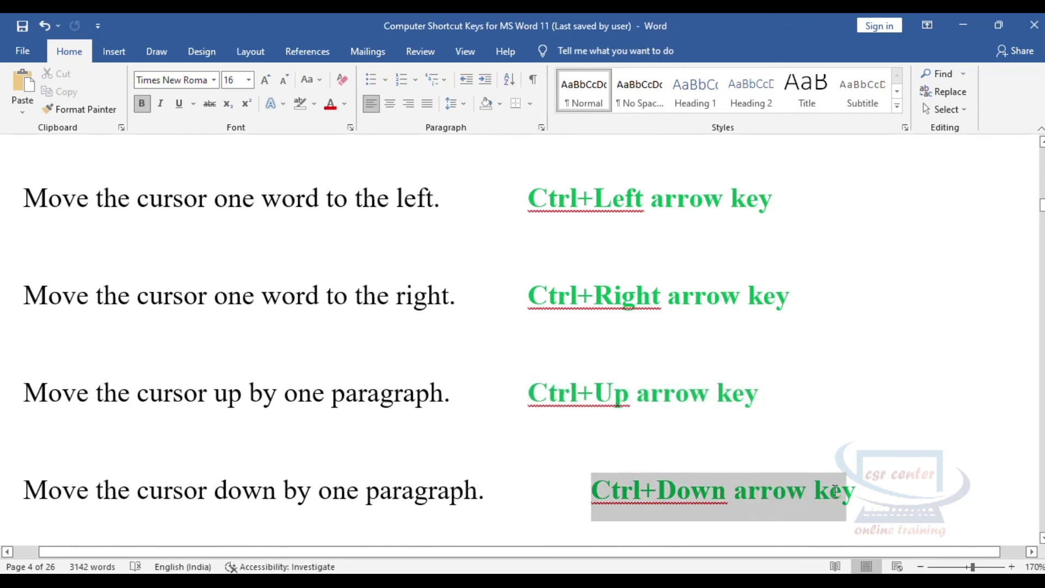
left_click(561, 285)
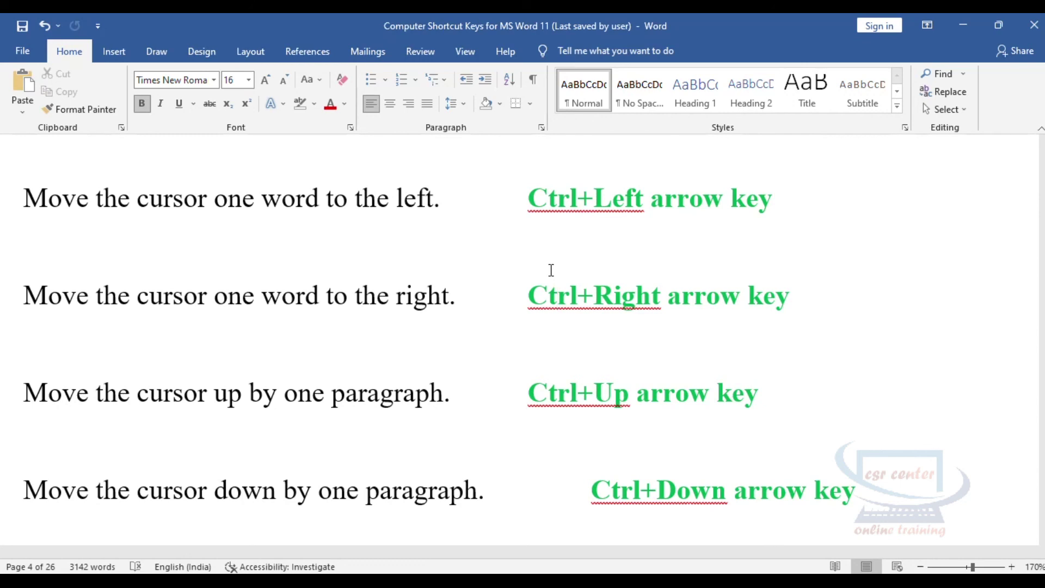
left_click(455, 392)
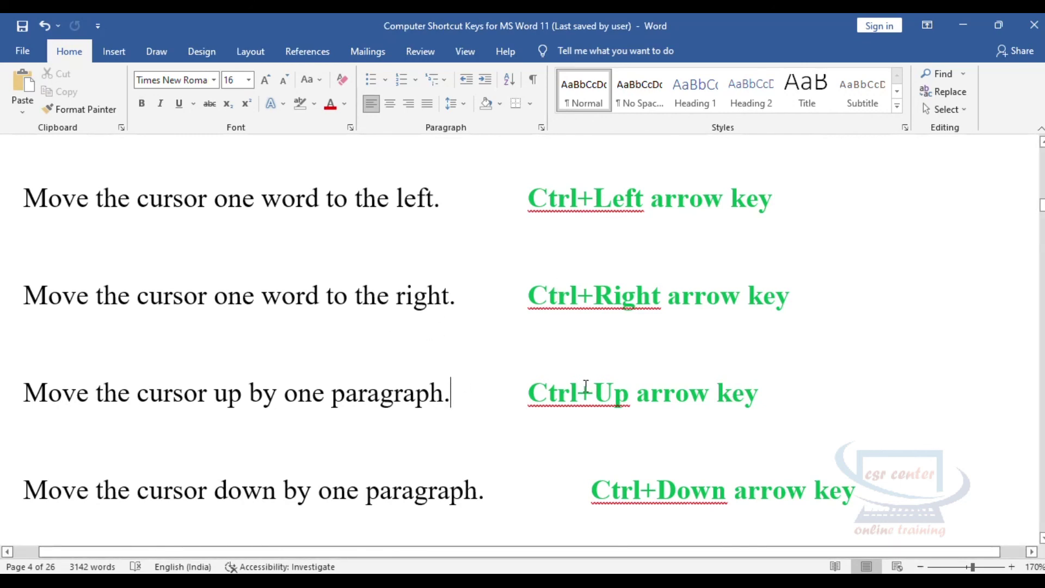
key("ctrl+Up")
key("ctrl+Up")
key("ctrl+Up")
key("ctrl+Up")
key("ctrl+Down")
key("ctrl+Down")
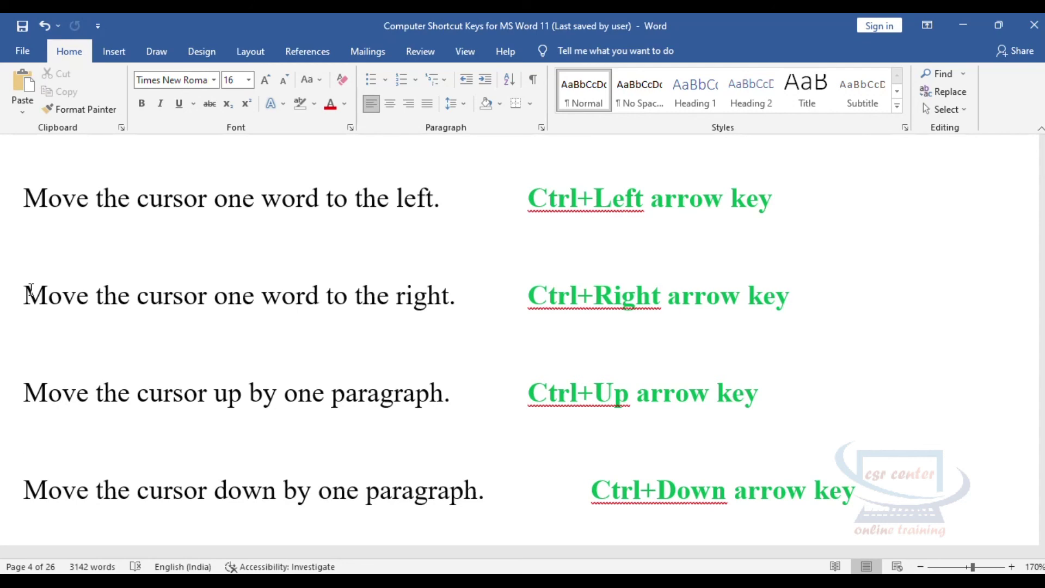
key("ctrl+Right")
key("ctrl+Right")
key("ctrl+Right")
key("ctrl+Right")
key("ctrl+Right")
key("ctrl+Left")
key("ctrl+Left")
key("ctrl+Left")
key("ctrl+Left")
key("ctrl+Left")
key("ctrl+Left")
key("ctrl+Up")
key("ctrl+Up")
key("ctrl+Up")
key("ctrl+Up")
key("ctrl+Right")
key("ctrl+Left")
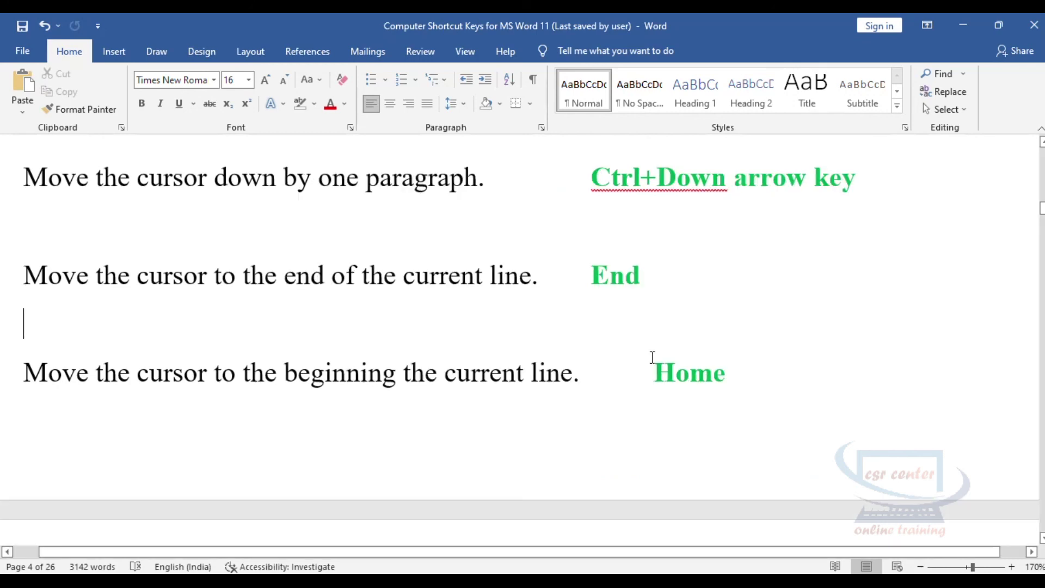
- Highlight the Home text, jump along the End line with Home and End, then scroll to page 5
left_click_drag(653, 358, 729, 362)
left_click(539, 279)
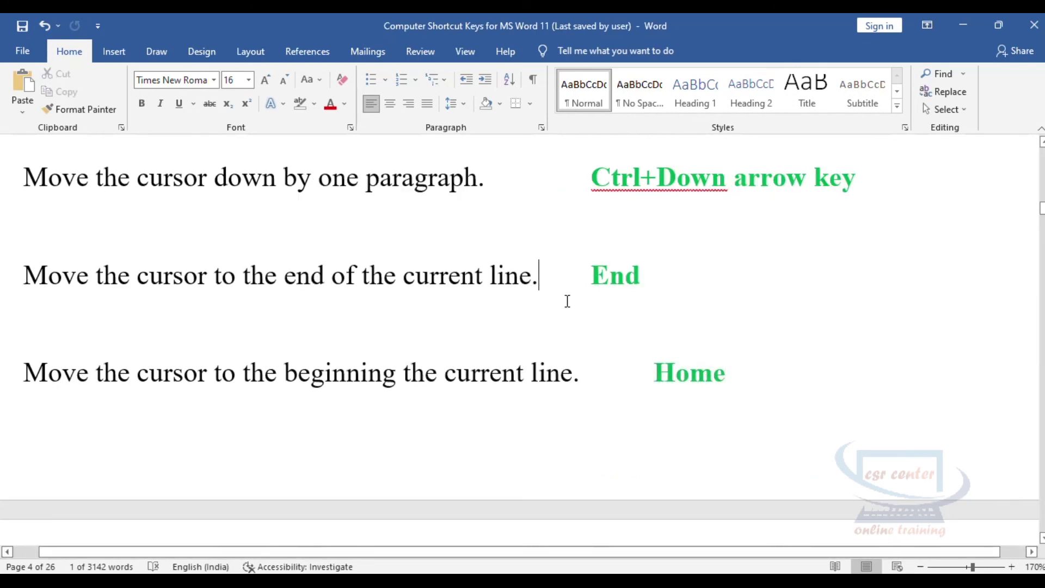
key("Home")
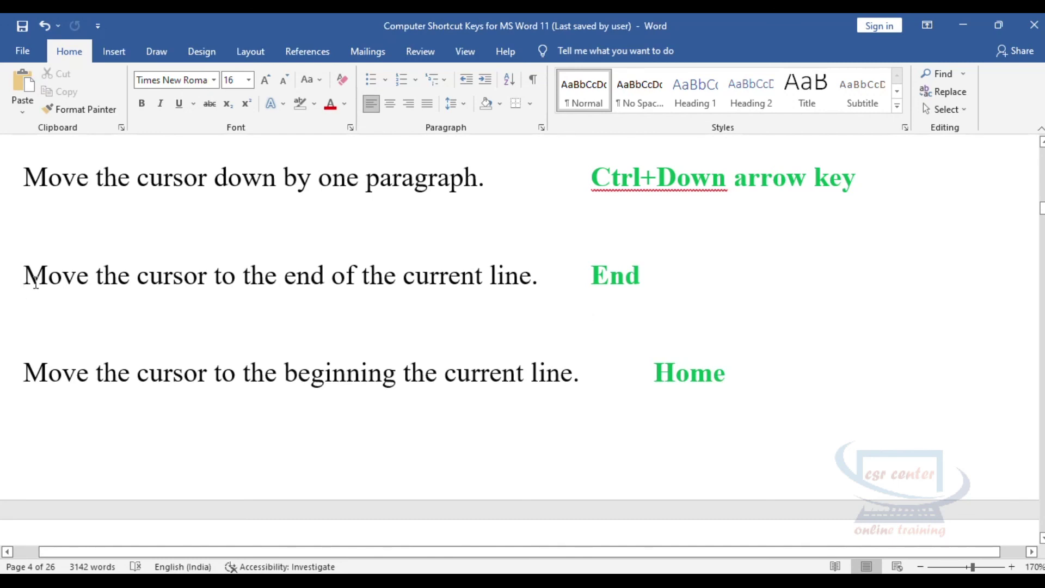
key("End")
key("Home")
scroll(887, 423, "down", 5)
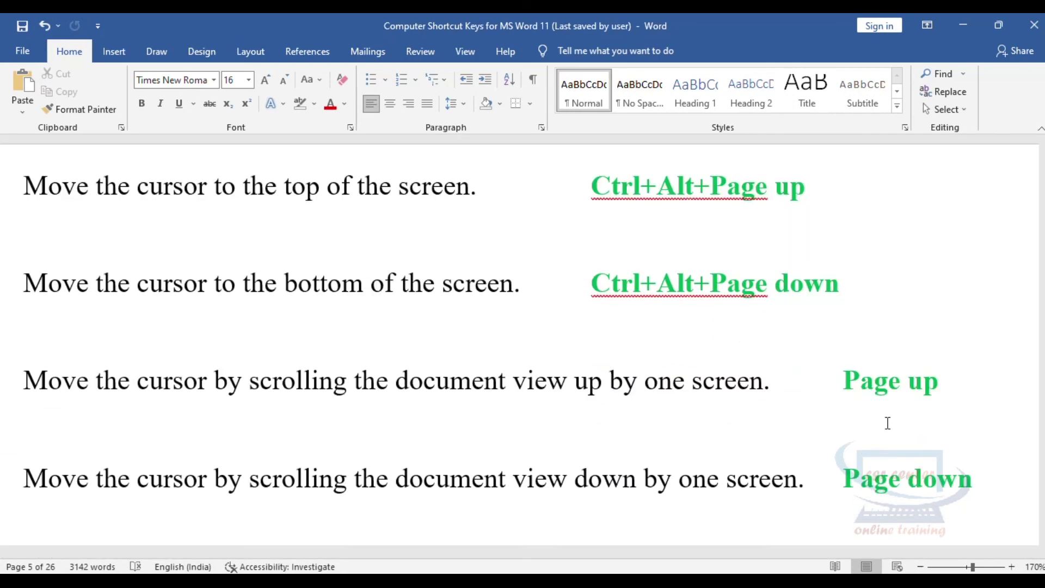